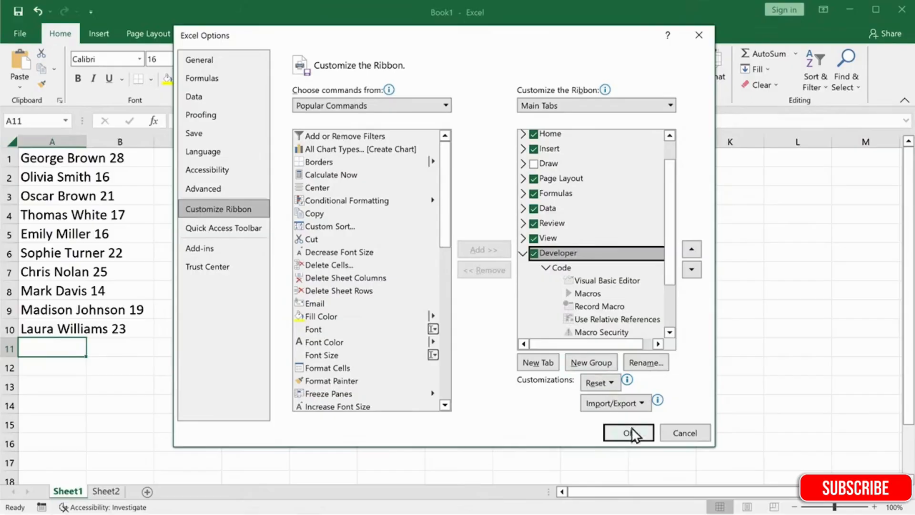
# Apply the ribbon customization that enables Developer, and start a macro recording named Format_contact_details.
pyautogui.click(632, 436)
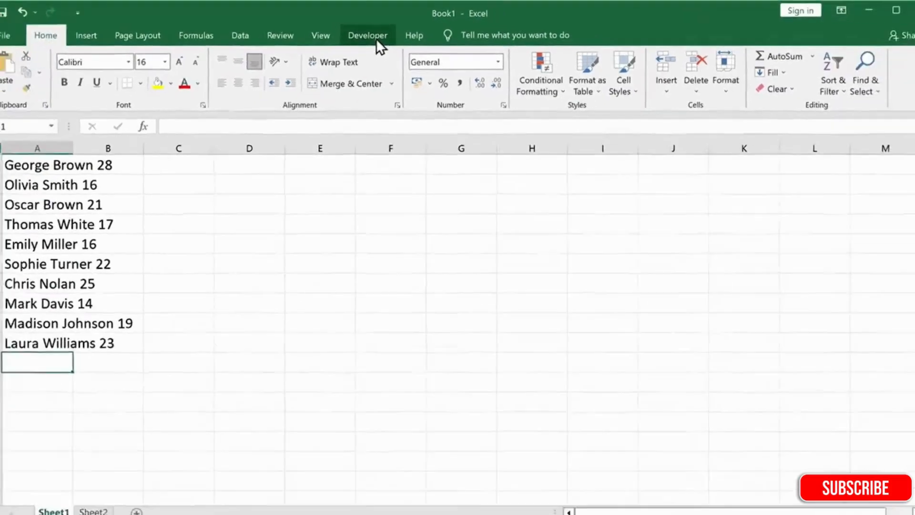
pyautogui.click(372, 46)
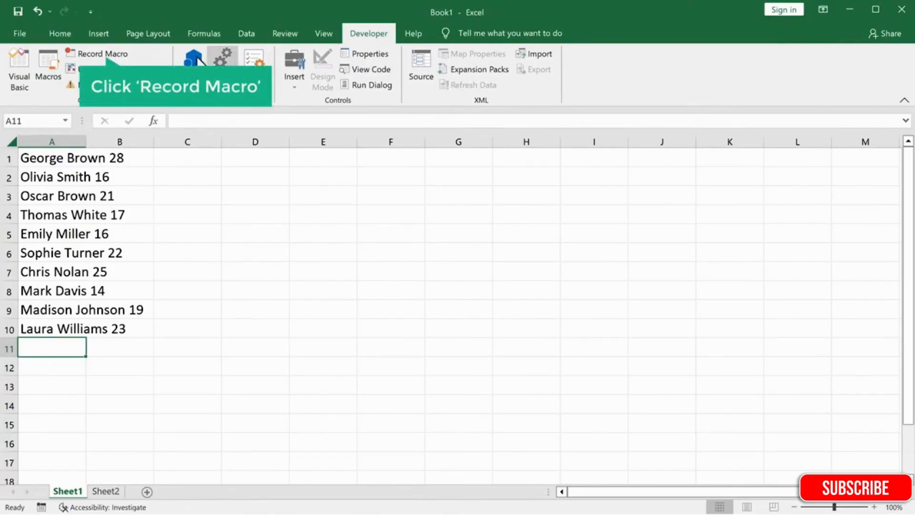
pyautogui.click(102, 54)
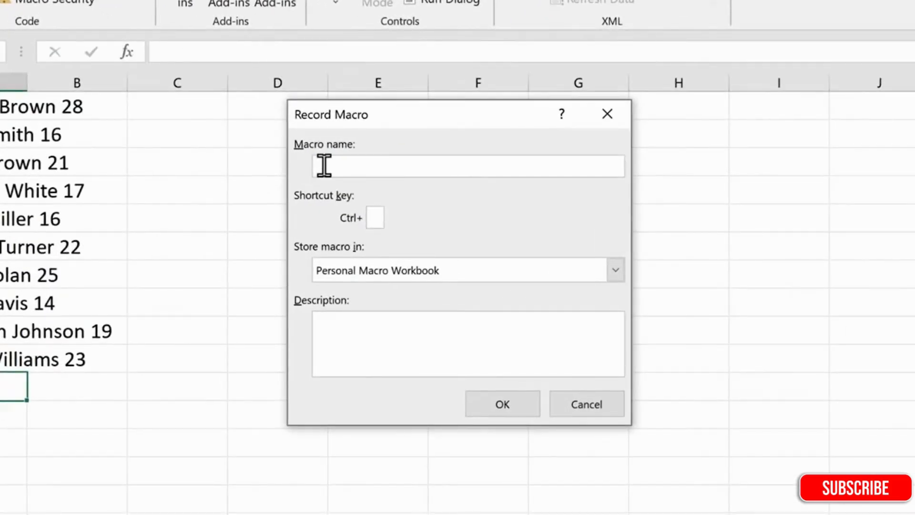
pyautogui.click(324, 165)
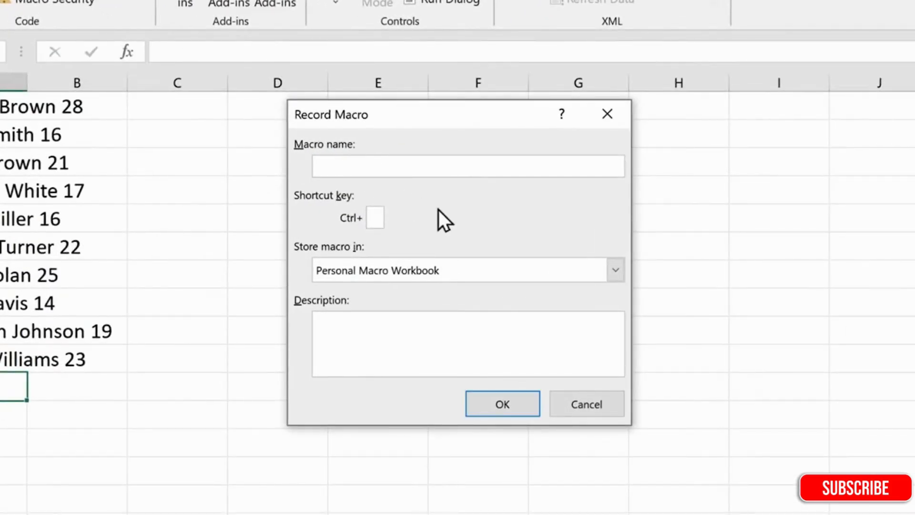
pyautogui.write('Format_contact_details')
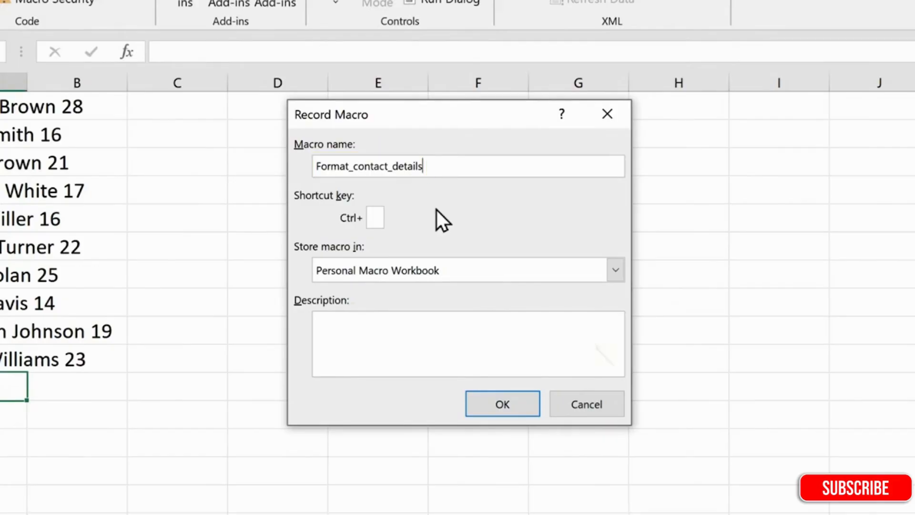
# Assign Ctrl+j as the macro's shortcut, store it in This Workbook, and begin recording.
pyautogui.click(373, 217)
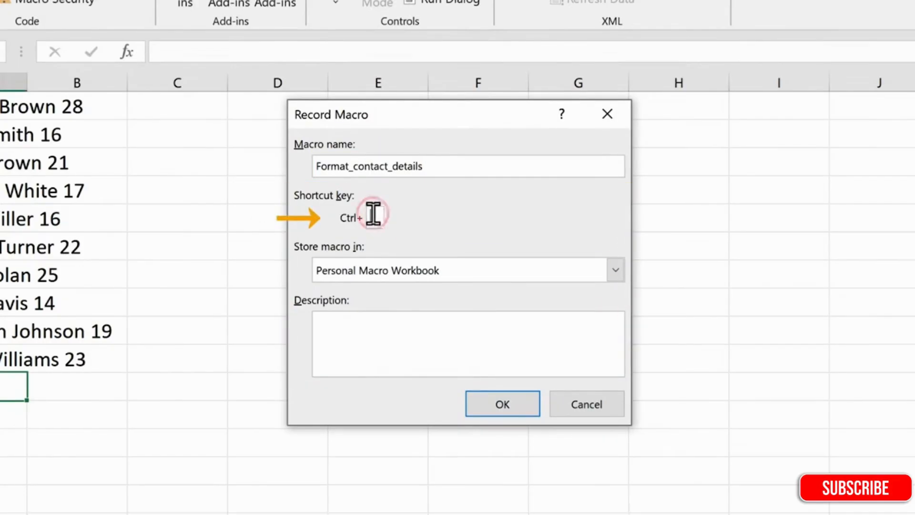
pyautogui.write('j')
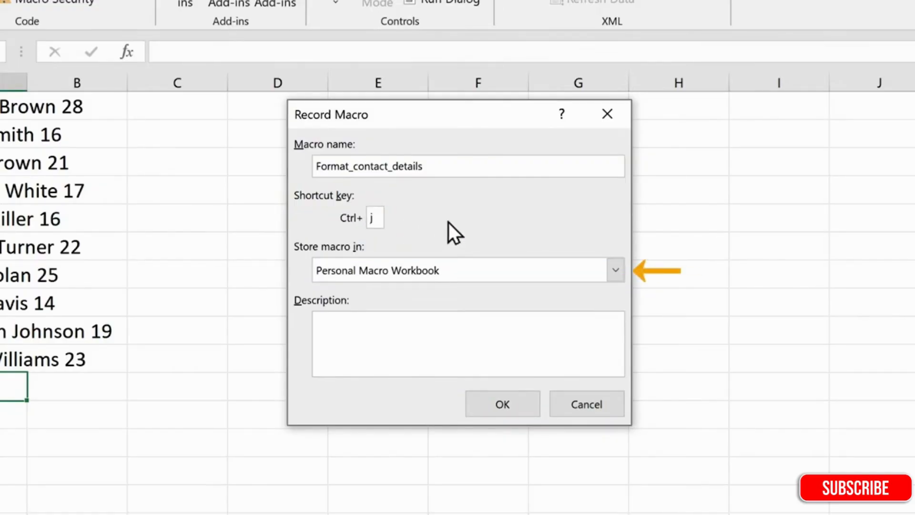
pyautogui.click(613, 269)
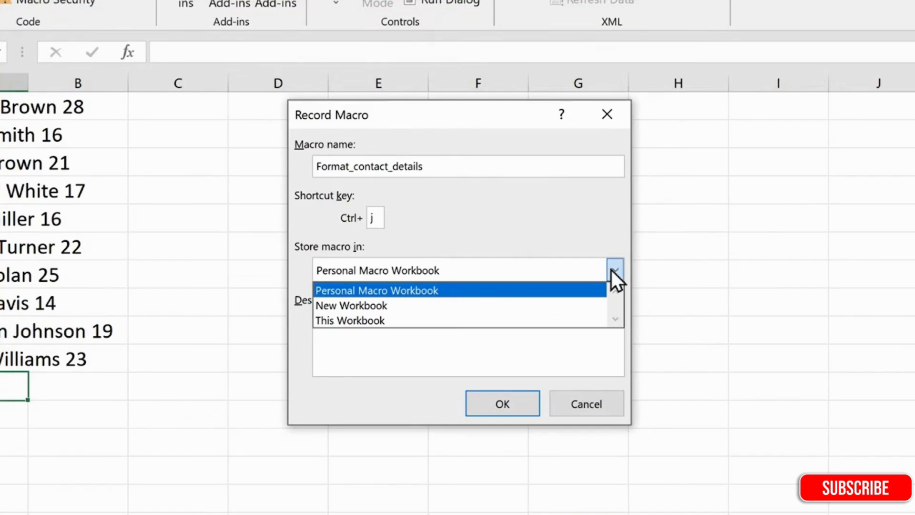
pyautogui.click(342, 322)
pyautogui.click(504, 404)
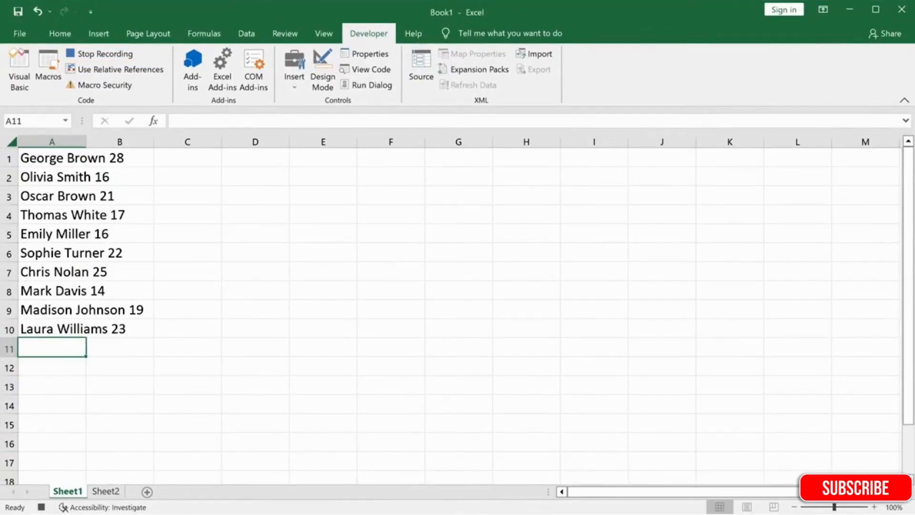
# Insert a new row above the contact list and enter the headers First Name, Last Name and Age in A1:C1.
pyautogui.rightClick(8, 158)
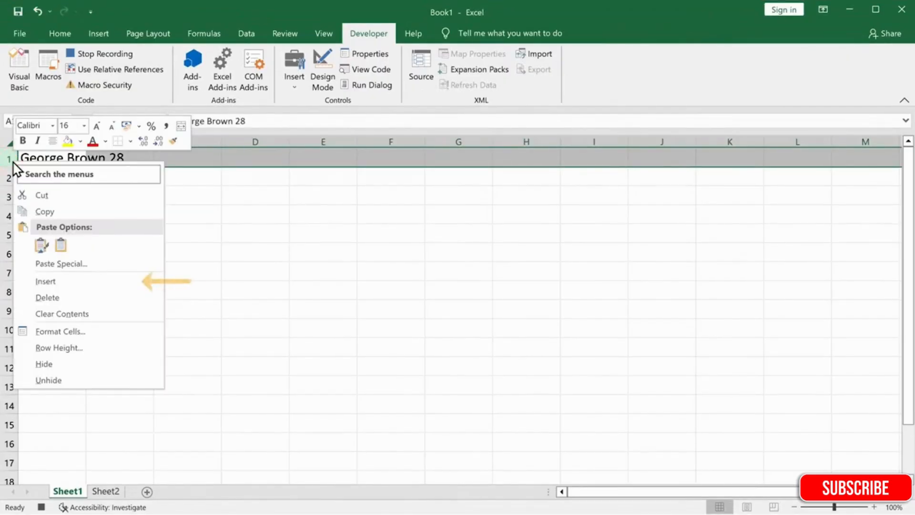
pyautogui.click(51, 282)
pyautogui.write('First Name')
pyautogui.press('Right')
pyautogui.write('Last Name')
pyautogui.press('Right')
pyautogui.write('Age')
pyautogui.press('Right')
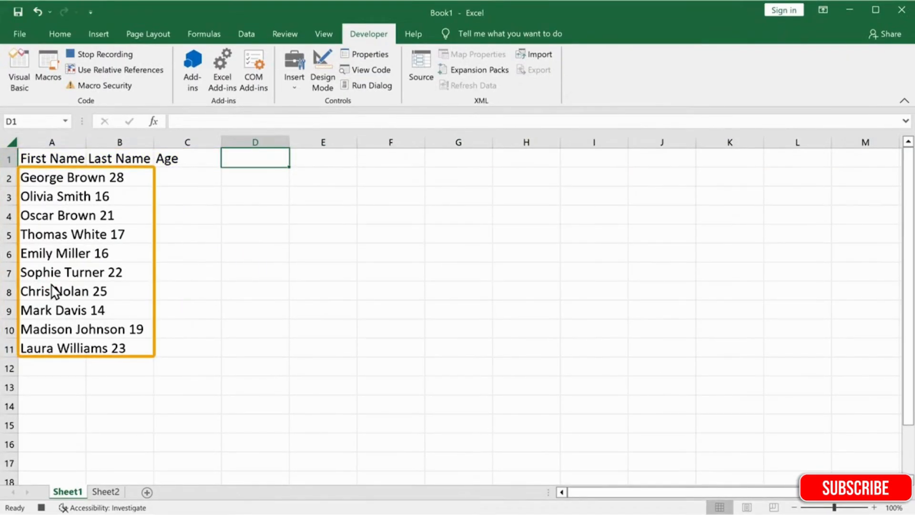
# Split the contact entries in A2:A11 into separate columns with Text to Columns, using Delimited data and the Space delimiter.
pyautogui.moveTo(71, 177); pyautogui.dragTo(64, 353)
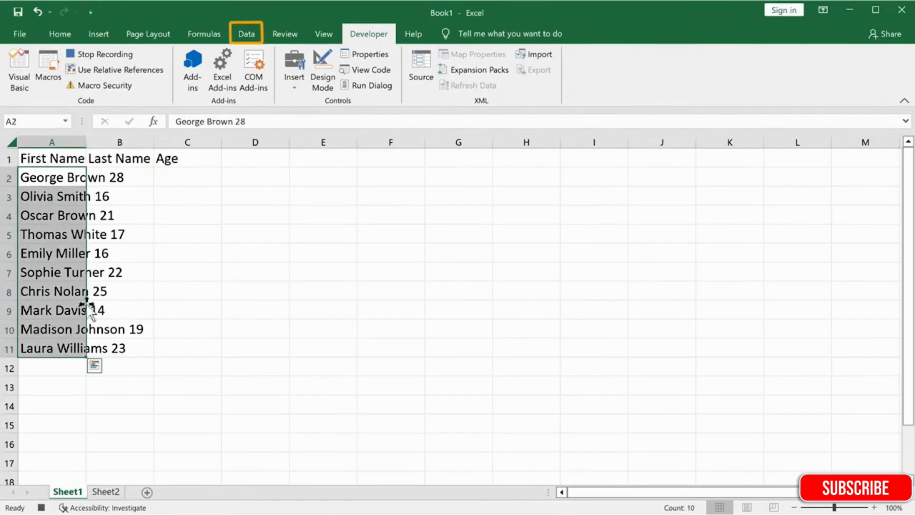
pyautogui.click(241, 40)
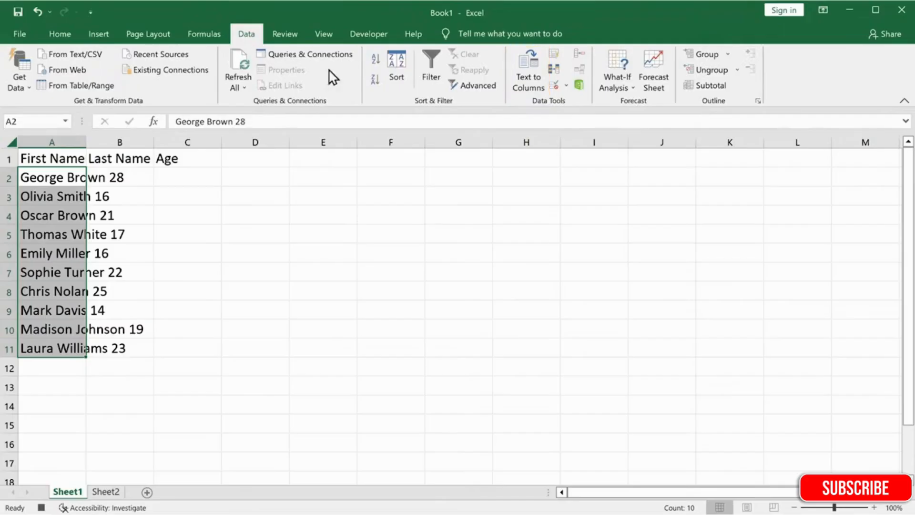
pyautogui.click(525, 87)
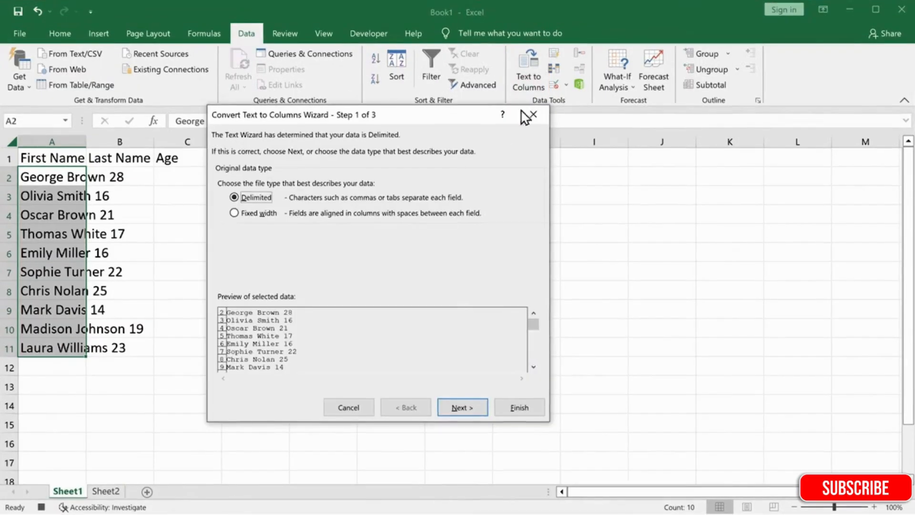
pyautogui.click(463, 410)
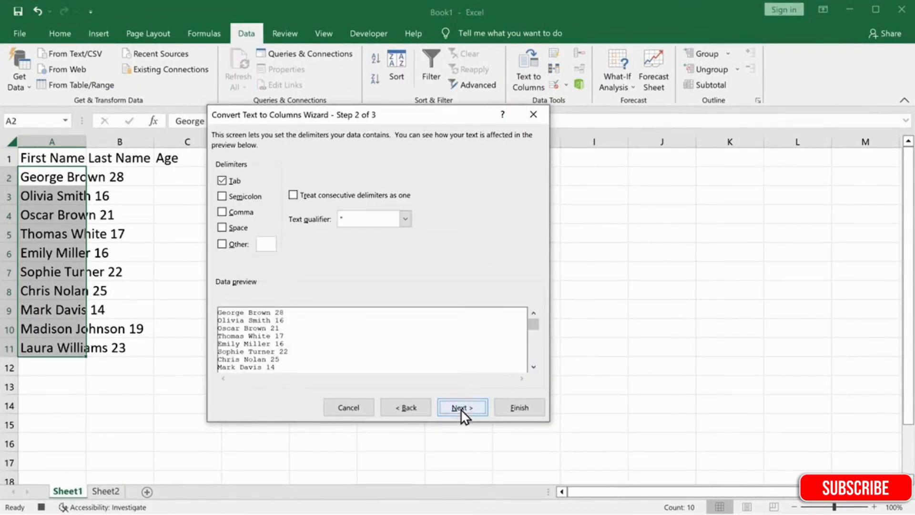
pyautogui.click(222, 228)
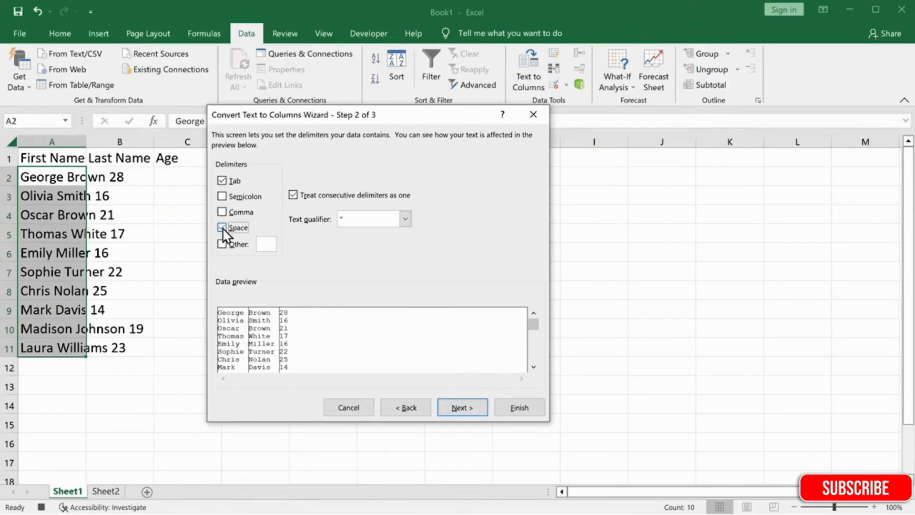
pyautogui.click(460, 407)
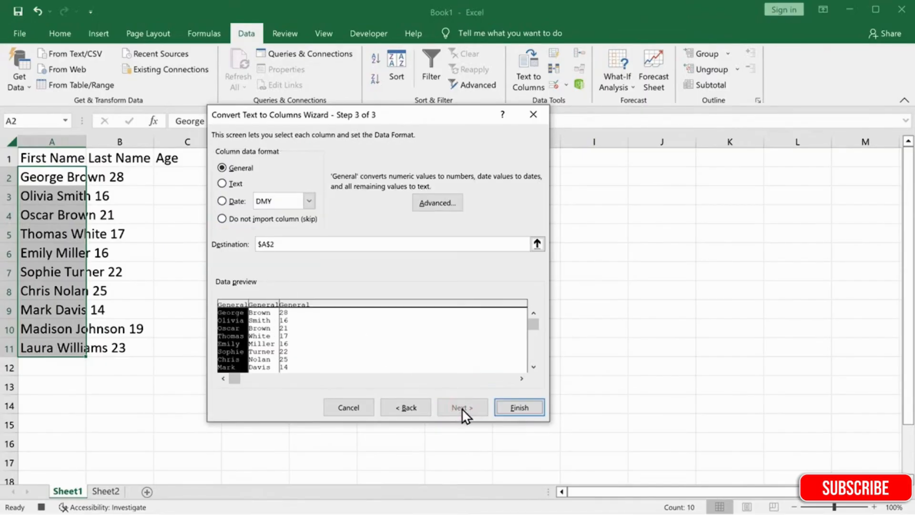
pyautogui.click(519, 408)
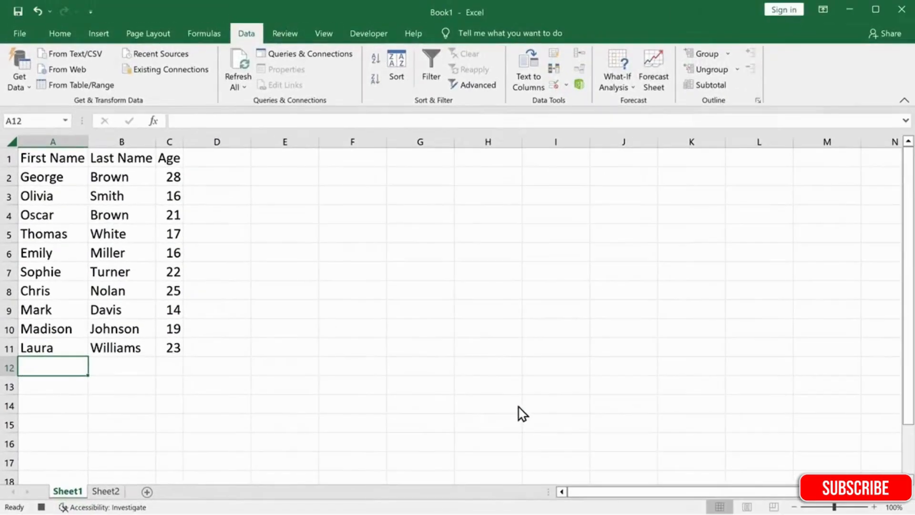
# Highlight ages greater than 18 in C2:C11 with Light Red Fill with Dark Red Text, and stop the macro recording.
pyautogui.moveTo(216, 111); pyautogui.dragTo(218, 191)
pyautogui.moveTo(171, 237); pyautogui.dragTo(173, 350)
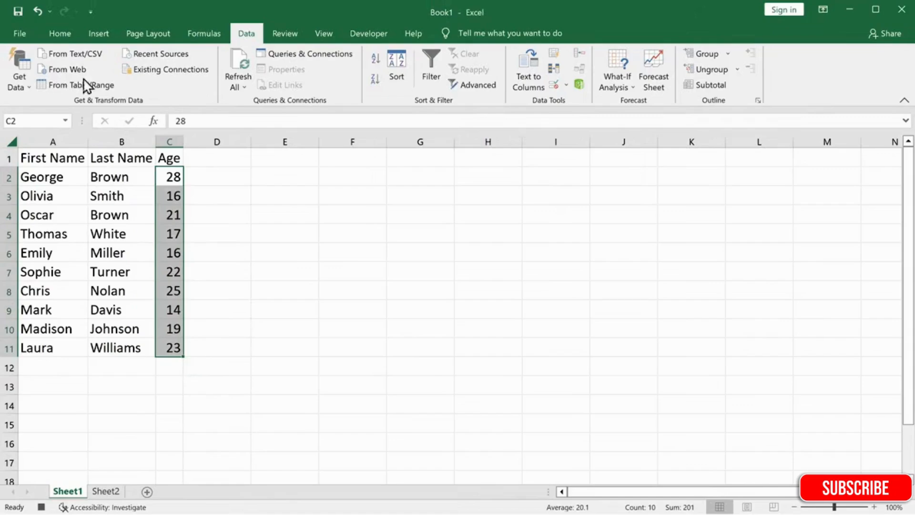
pyautogui.click(60, 34)
pyautogui.click(539, 90)
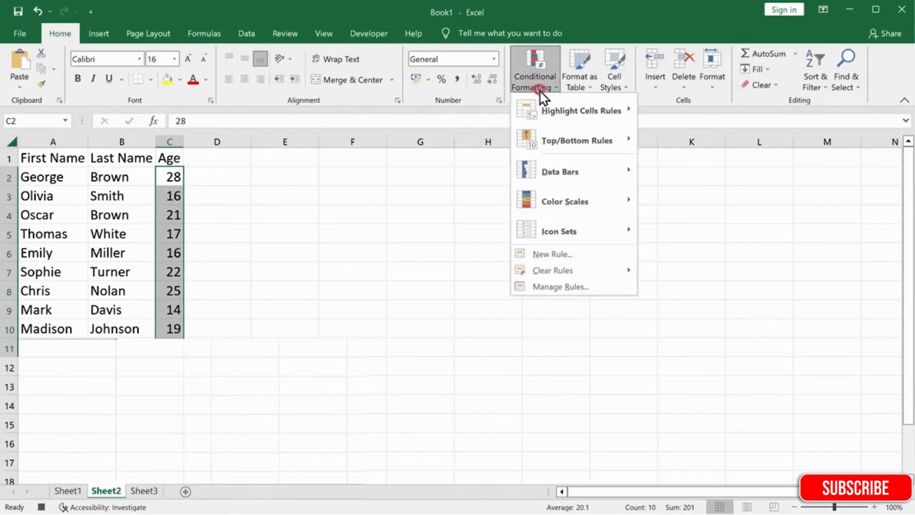
pyautogui.moveTo(585, 123)
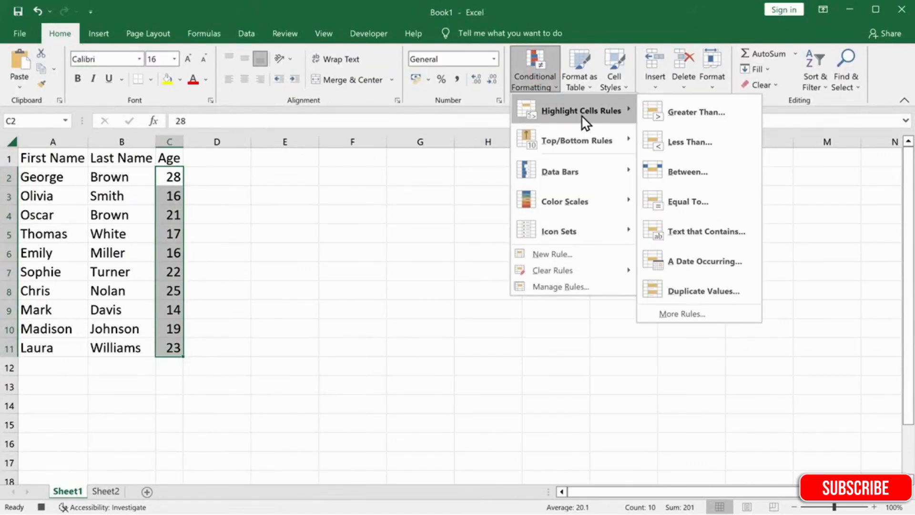
pyautogui.click(692, 115)
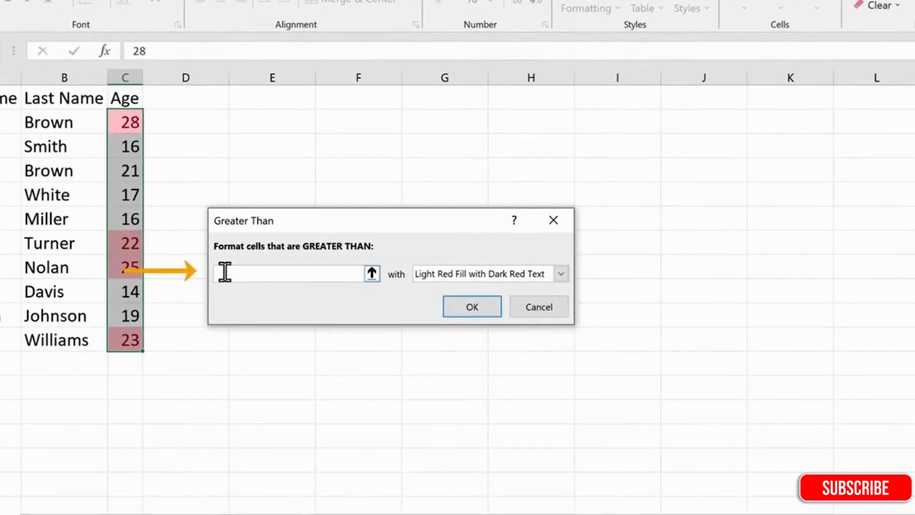
pyautogui.write('18')
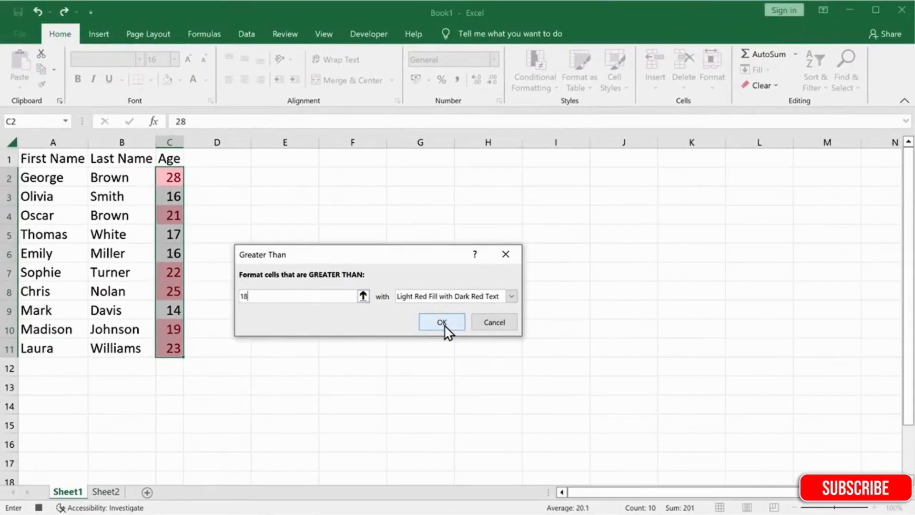
pyautogui.click(463, 314)
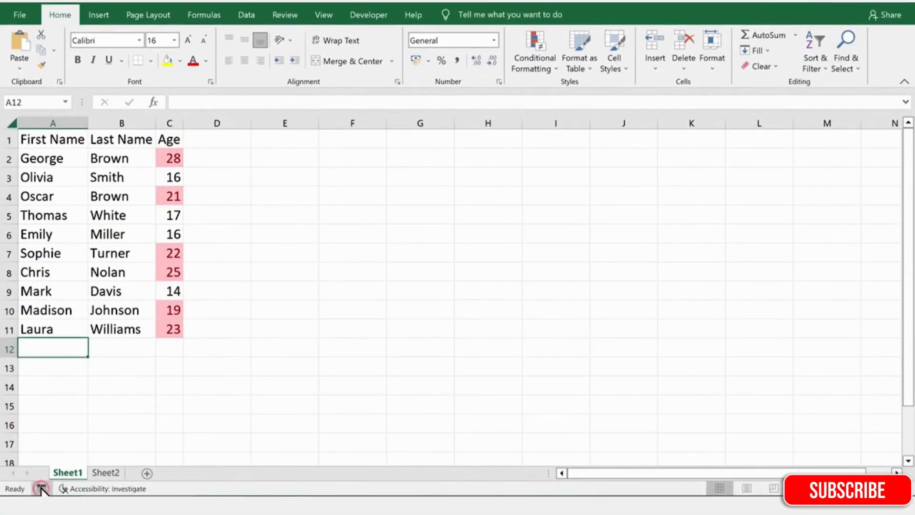
pyautogui.click(42, 507)
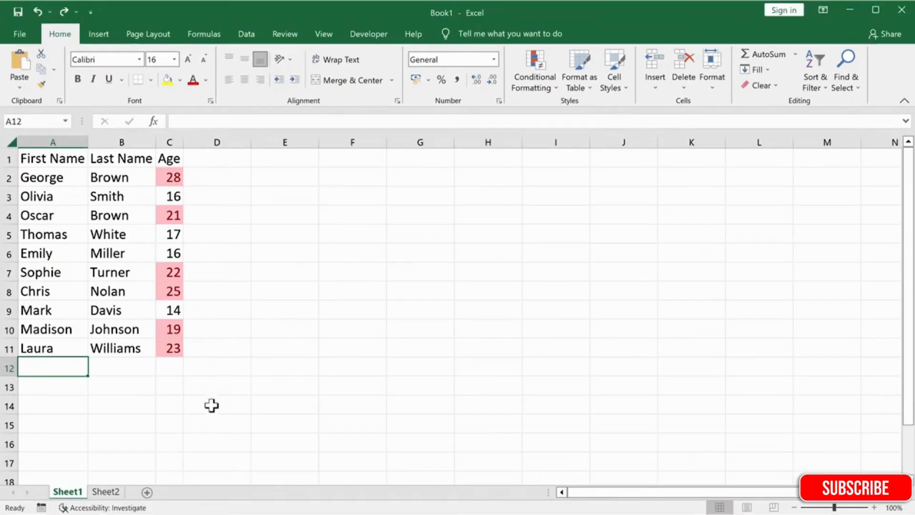
# Run the Format_contact_details macro from This Workbook on the Sheet2 contact list, and also run it through its assigned shortcut.
pyautogui.click(108, 492)
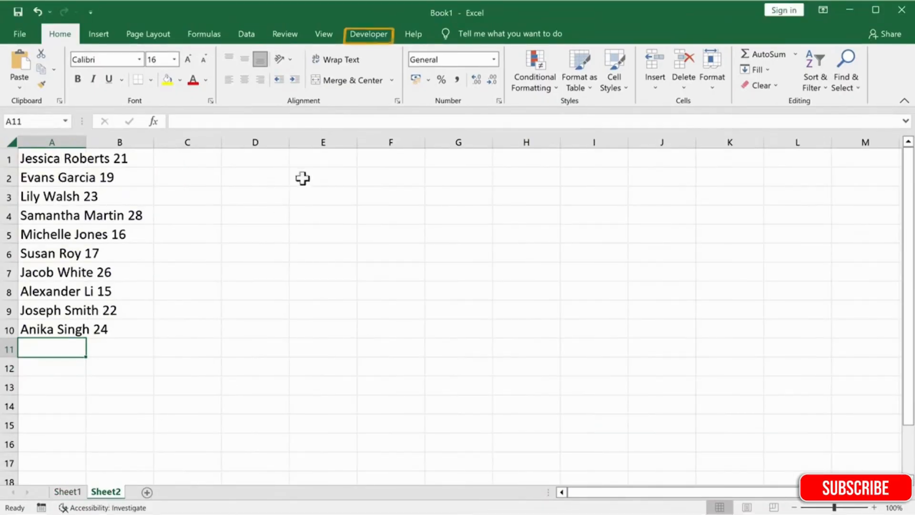
pyautogui.click(365, 38)
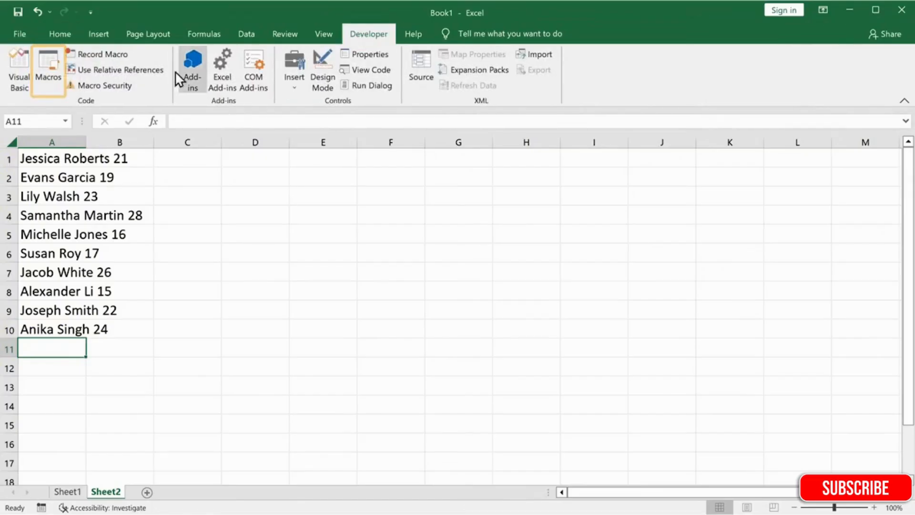
pyautogui.click(51, 77)
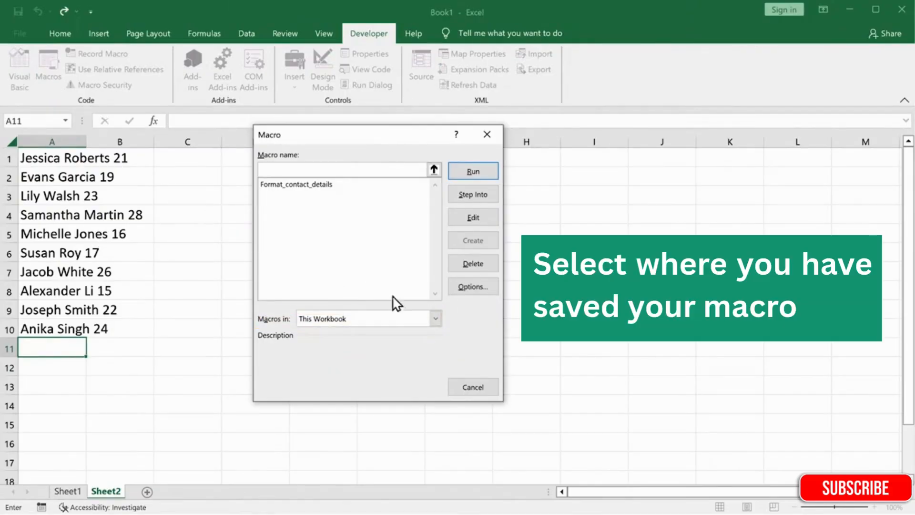
pyautogui.click(436, 318)
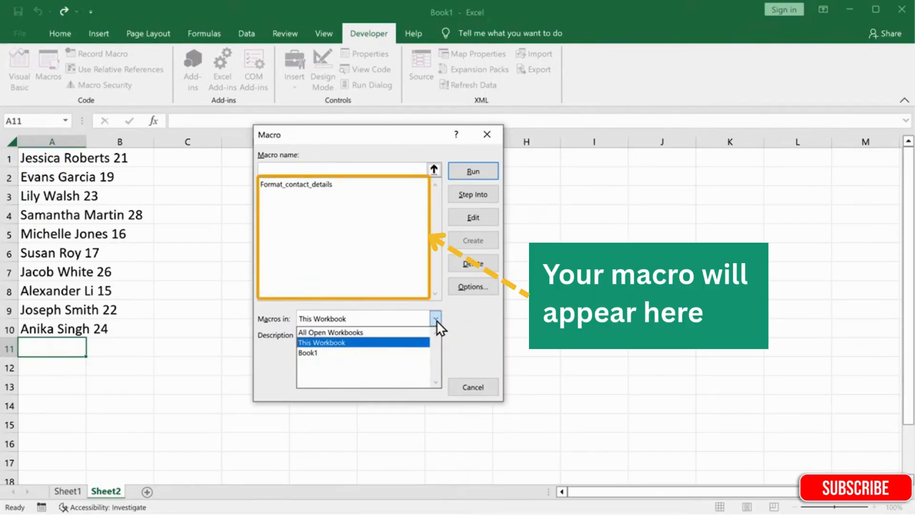
pyautogui.click(436, 319)
pyautogui.click(306, 186)
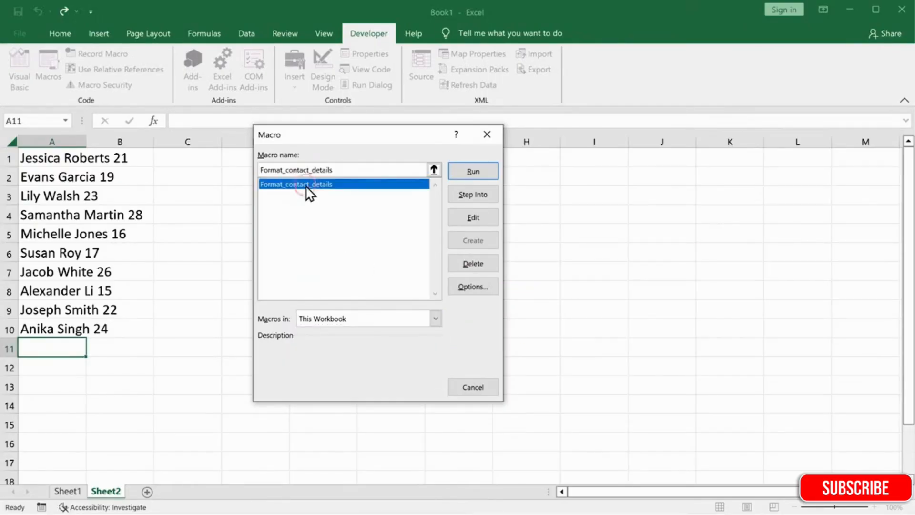
pyautogui.click(474, 173)
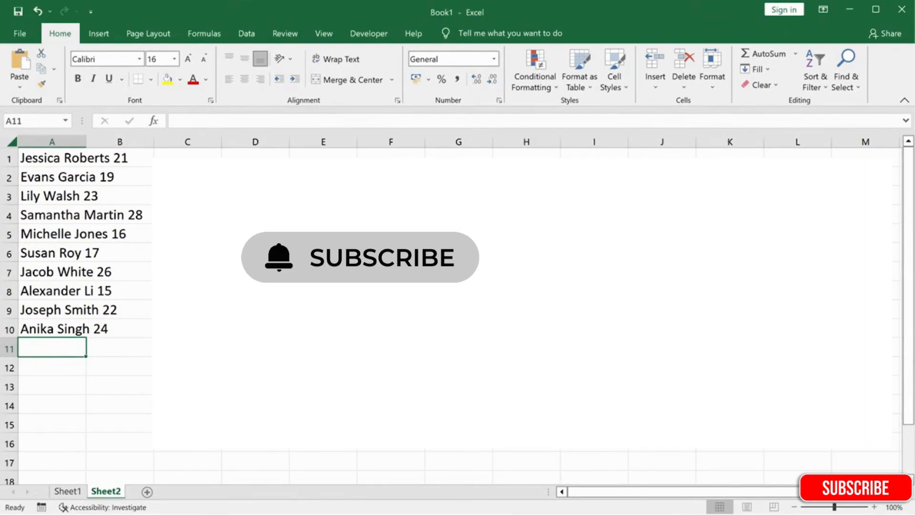
pyautogui.hotkey('ctrl', 'm')
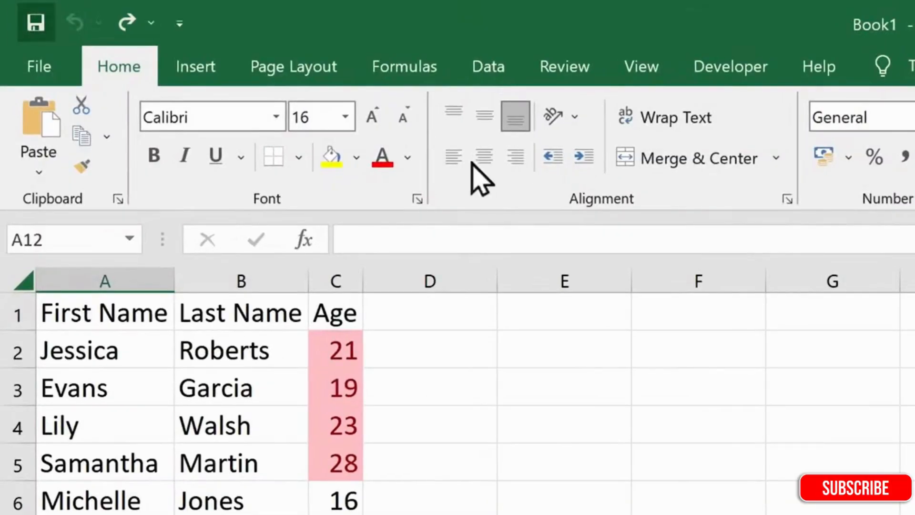
# Save the workbook in Documents as Workbook1 with the Excel Macro-Enabled Workbook file type.
pyautogui.click(35, 24)
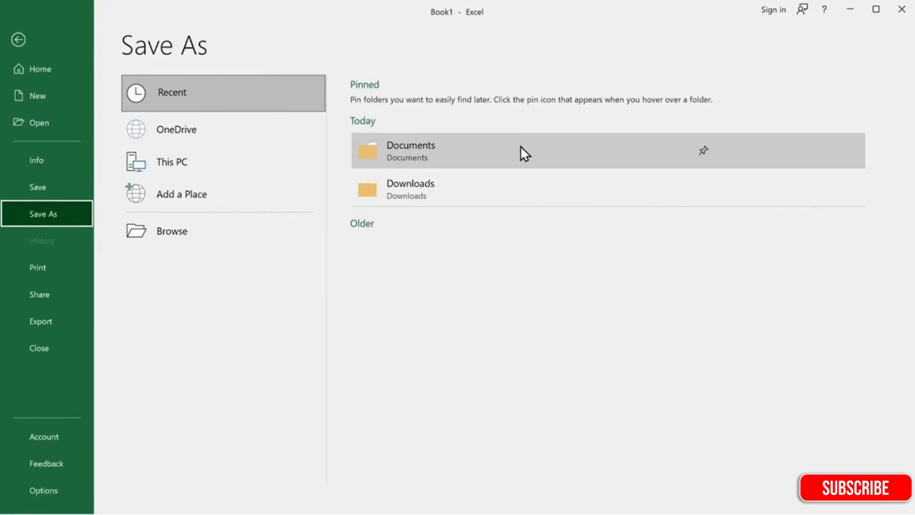
pyautogui.click(520, 148)
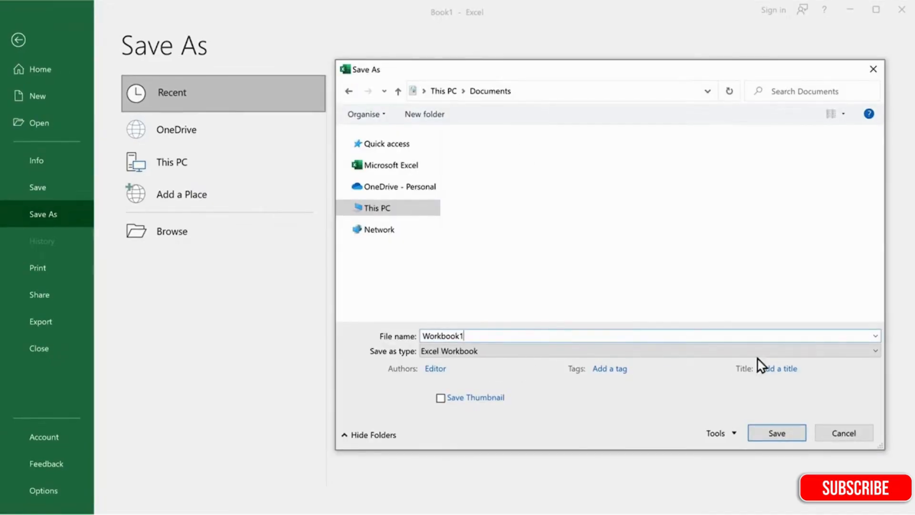
pyautogui.click(874, 352)
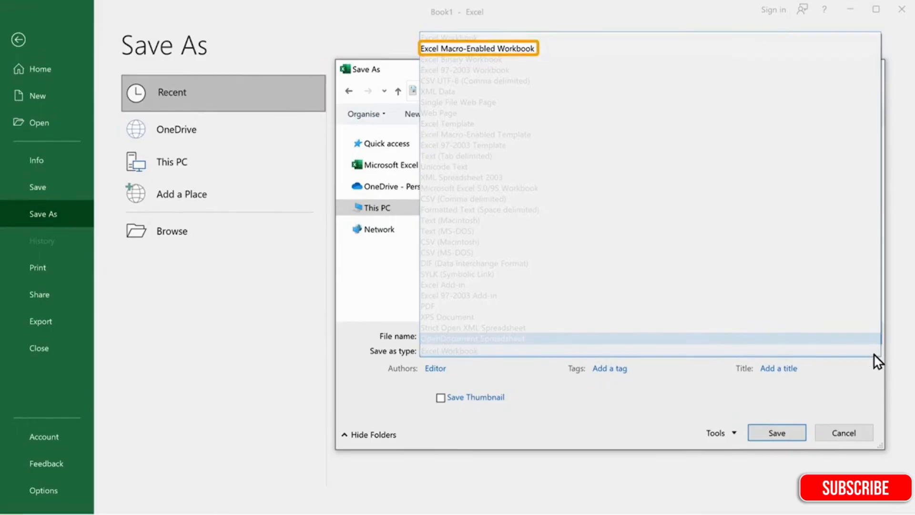
pyautogui.click(459, 49)
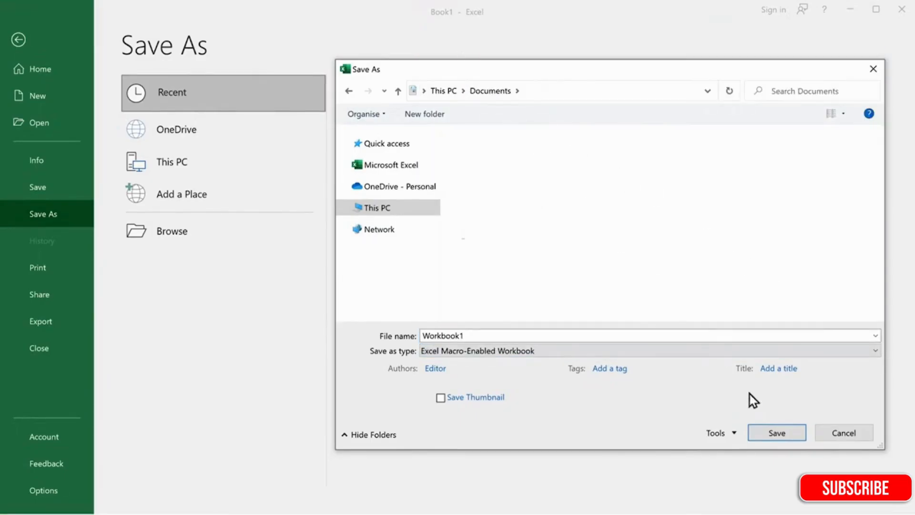
pyautogui.click(776, 433)
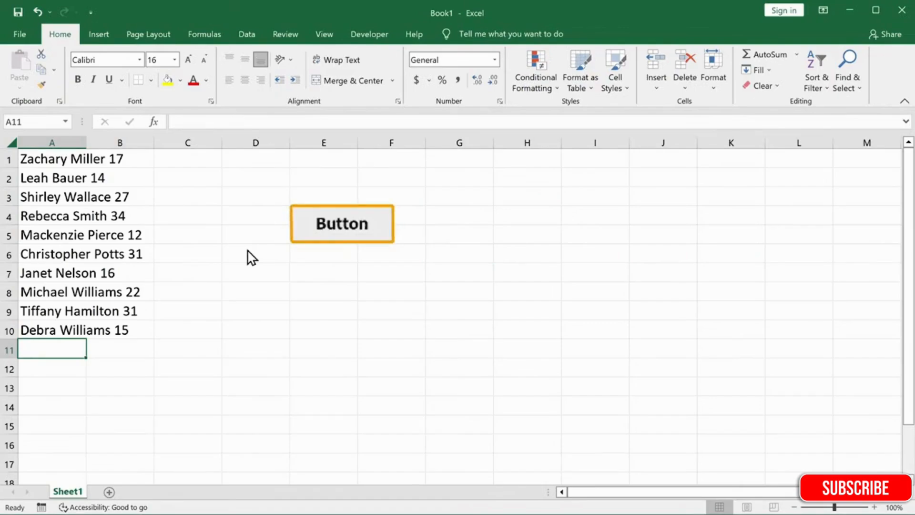
# Draw a Form Controls button on Sheet1 of Book1, beside the contact list around D5:E6.
pyautogui.click(370, 35)
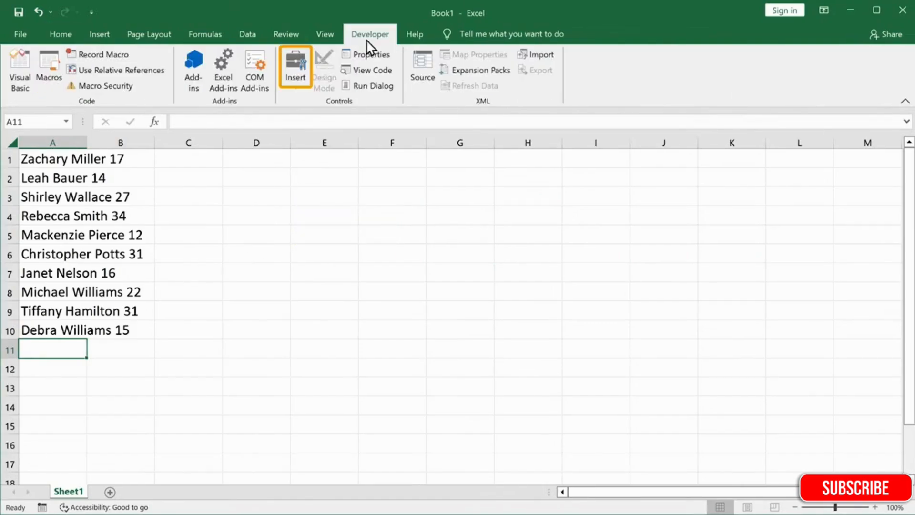
pyautogui.click(293, 79)
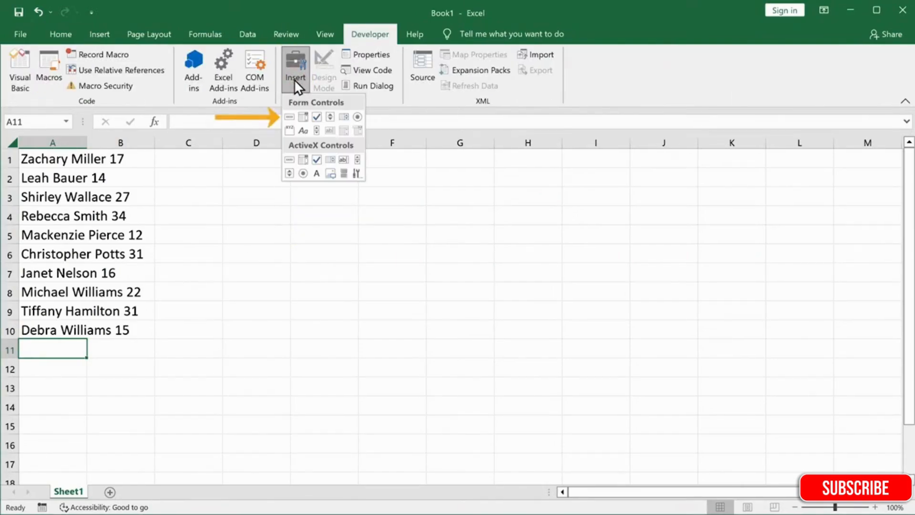
pyautogui.click(290, 116)
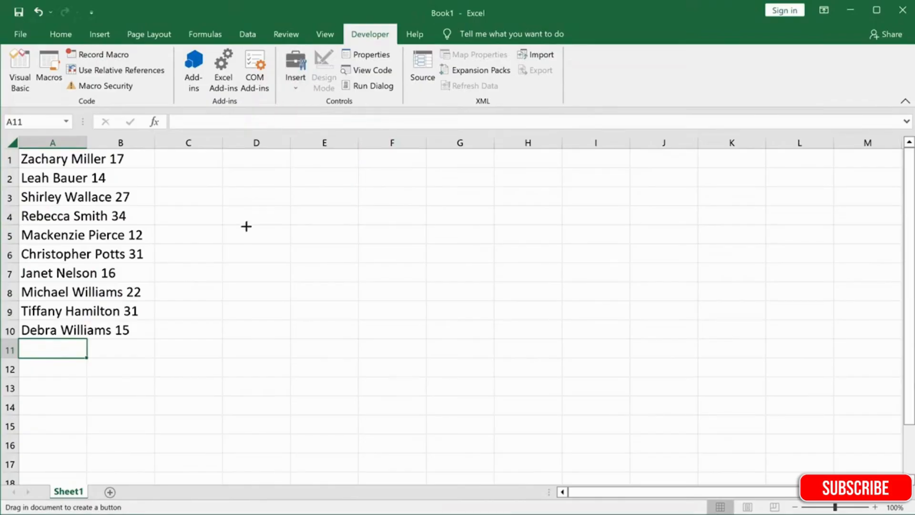
pyautogui.click(243, 253)
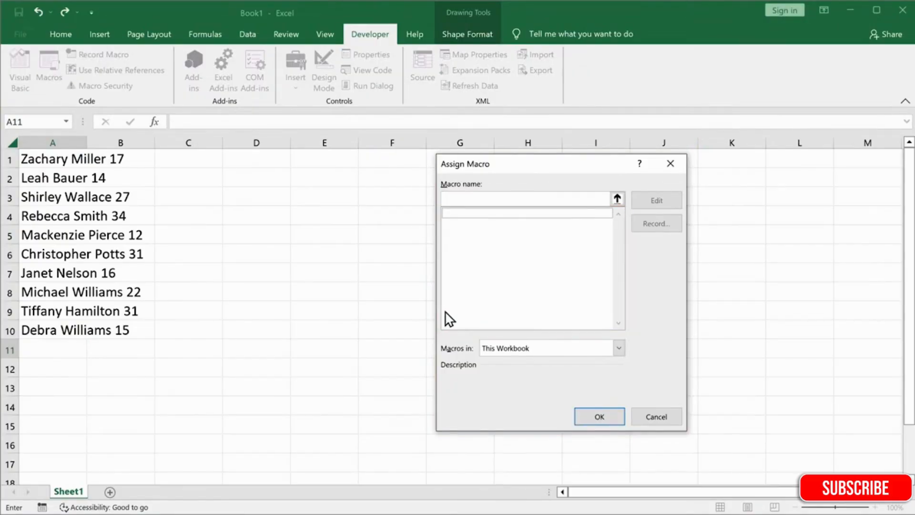
# Assign Workbook1.xlsm!Format_contact_details from All Open Workbooks to the new button, and run the macro with that button.
pyautogui.click(617, 352)
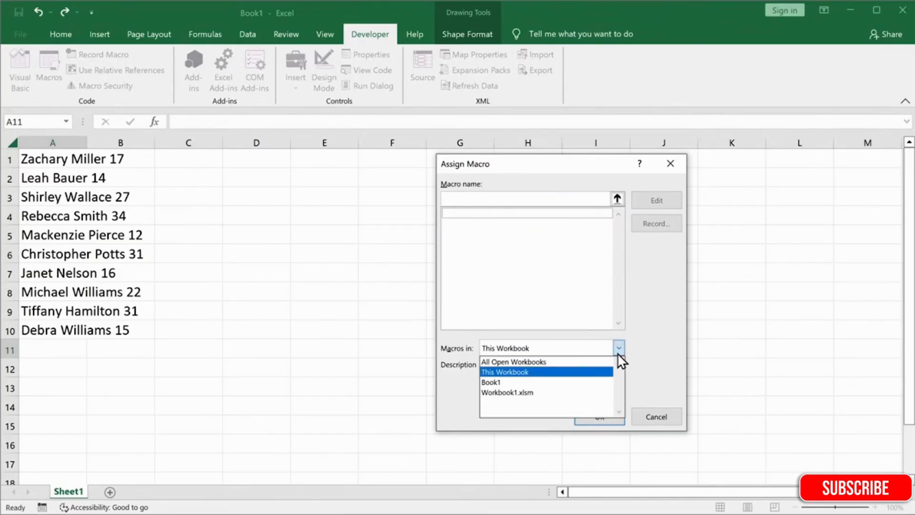
pyautogui.click(518, 363)
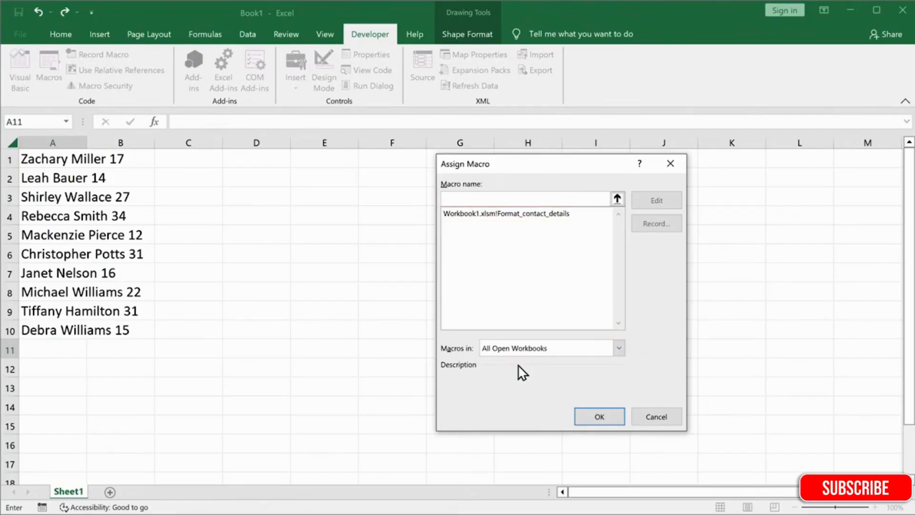
pyautogui.click(497, 215)
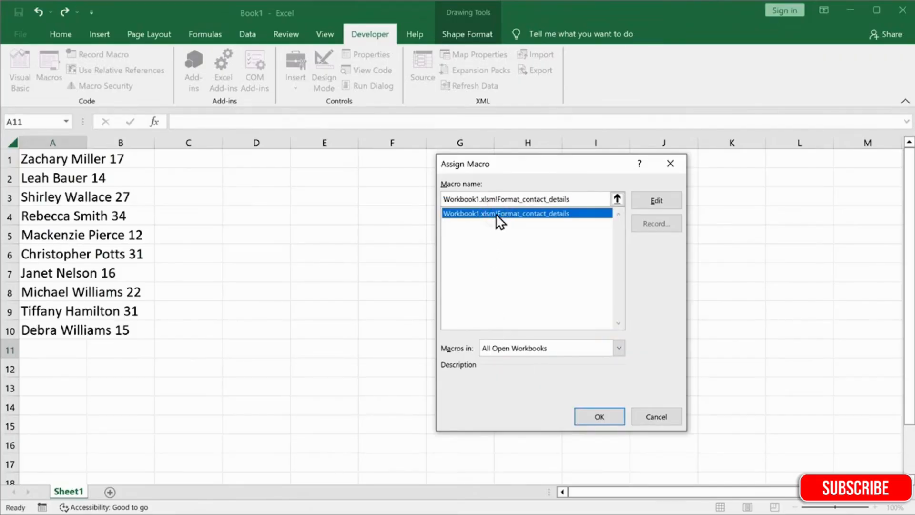
pyautogui.click(598, 417)
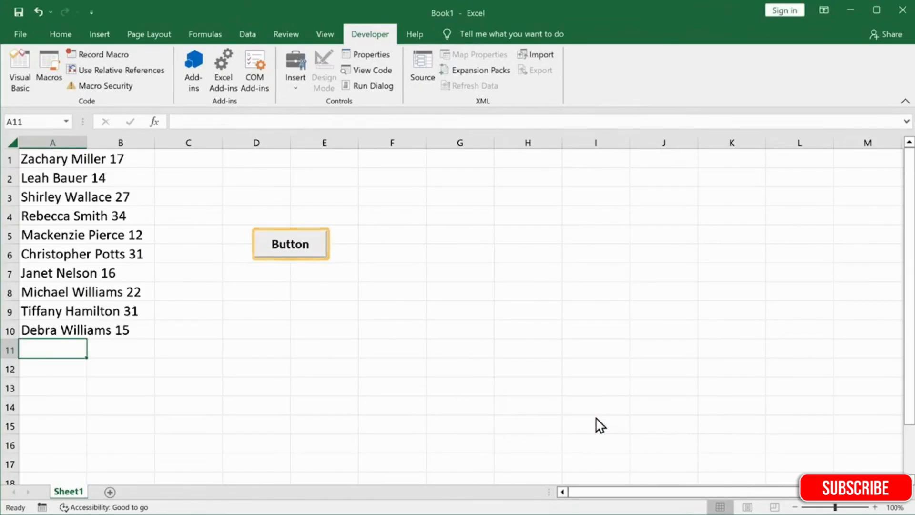
pyautogui.click(288, 249)
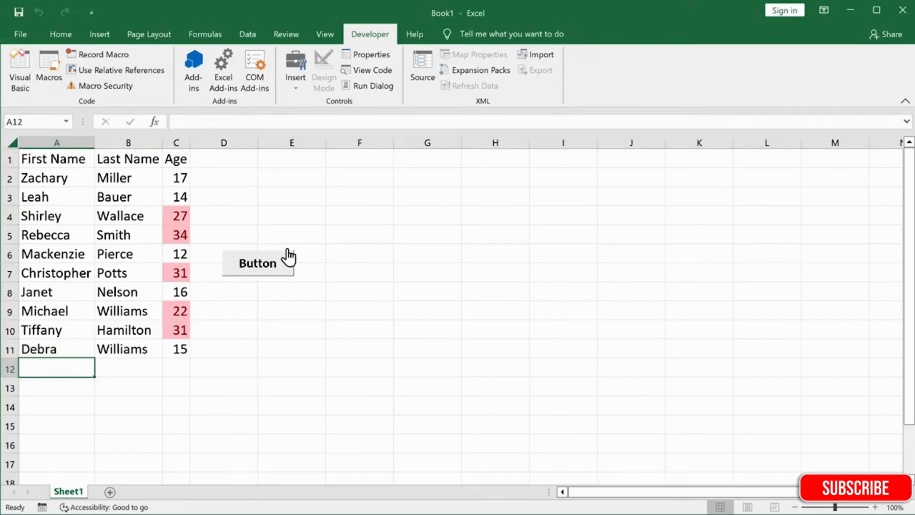
# Change the button's text to "Format customer data" and deselect it.
pyautogui.rightClick(258, 269)
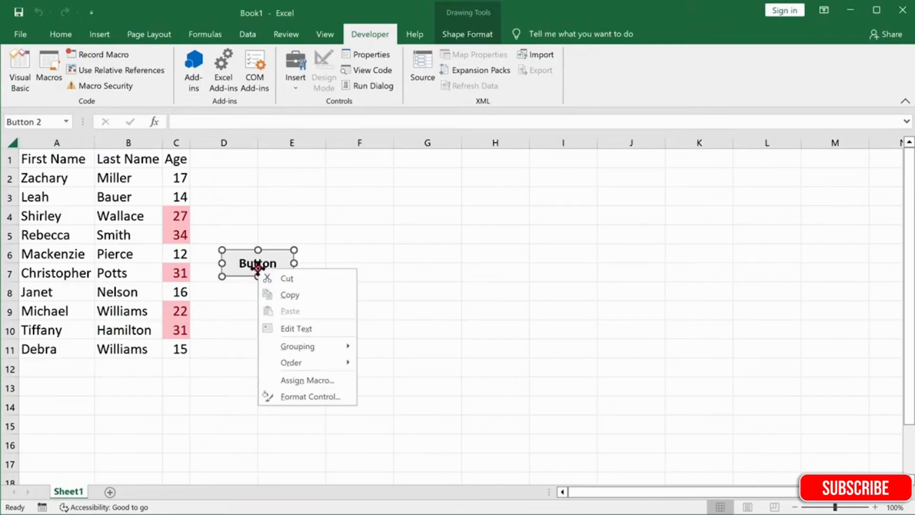
pyautogui.click(297, 333)
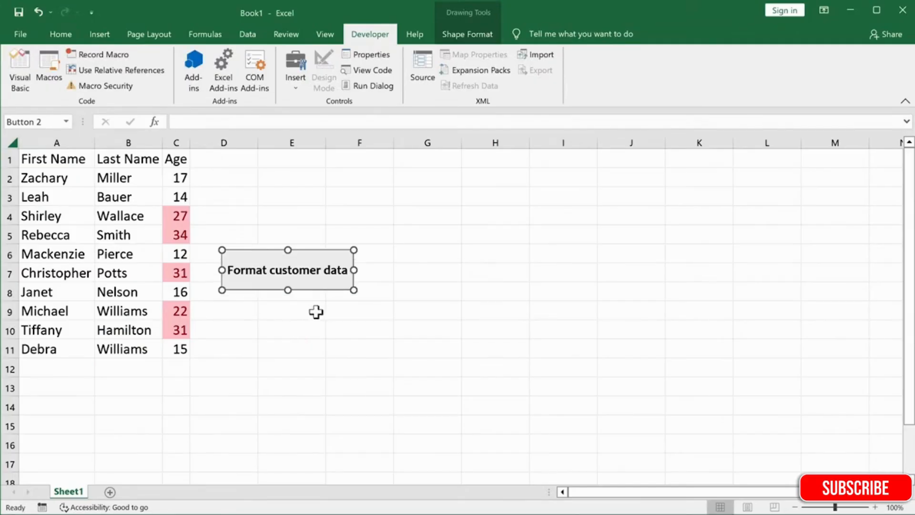
pyautogui.click(290, 337)
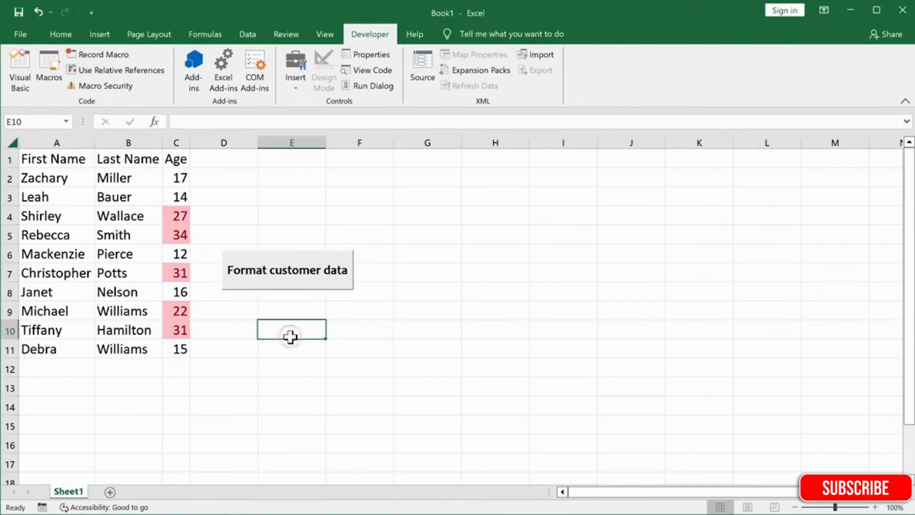
# Copy the Format customer data button and paste it at cell E6 in the Book3 workbook.
pyautogui.rightClick(294, 289)
pyautogui.click(329, 308)
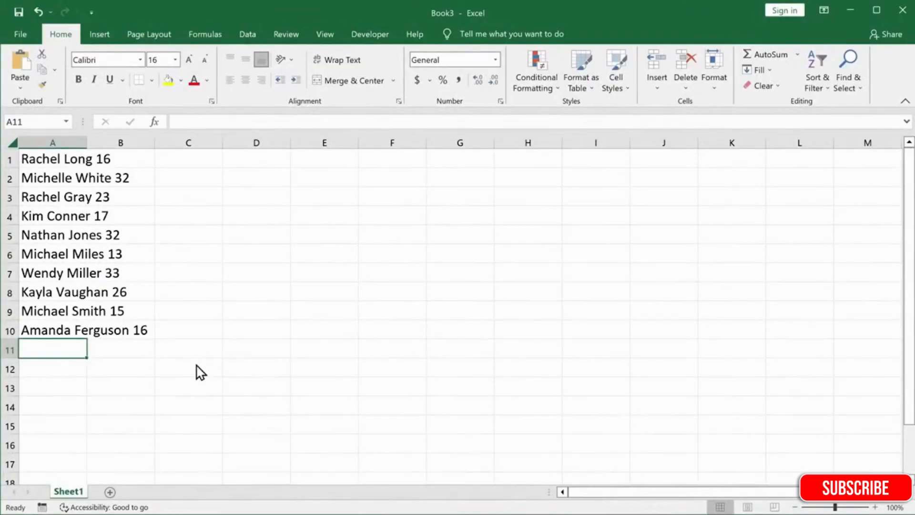
pyautogui.rightClick(319, 252)
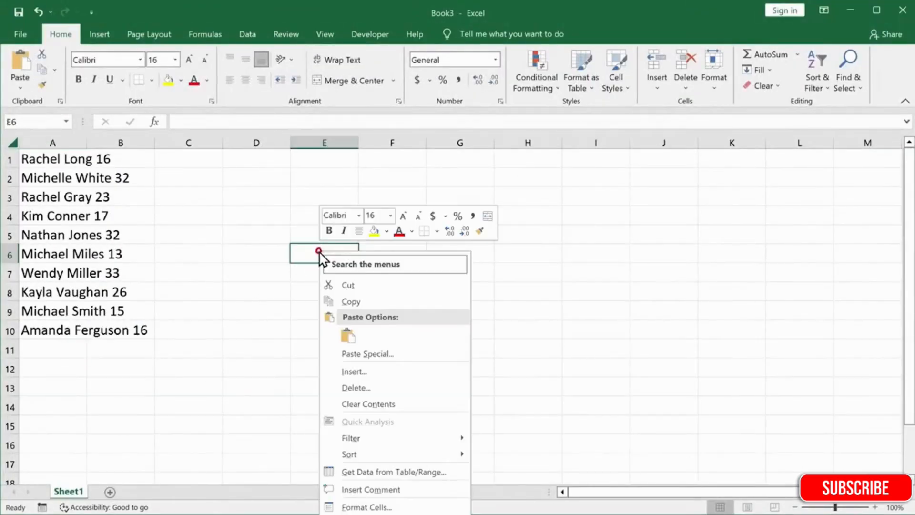
pyautogui.click(349, 337)
pyautogui.click(349, 338)
pyautogui.click(428, 286)
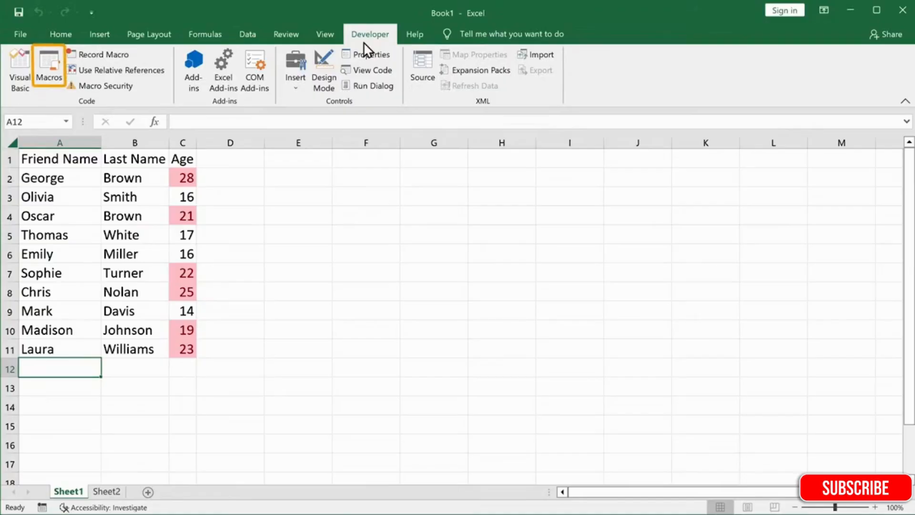
# Edit the Workbook1.xlsm!Format_contact_details macro code so the first header text is "First Name" instead of "Friend Name".
pyautogui.click(49, 72)
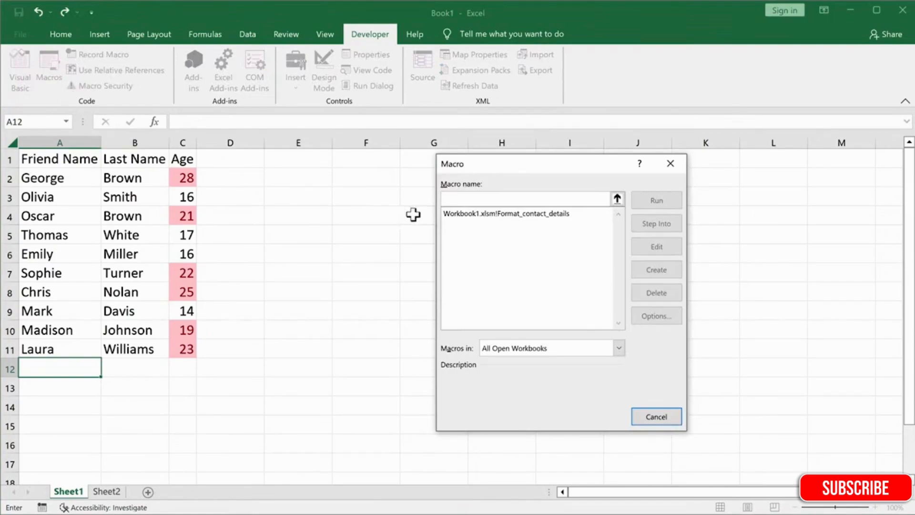
pyautogui.click(498, 215)
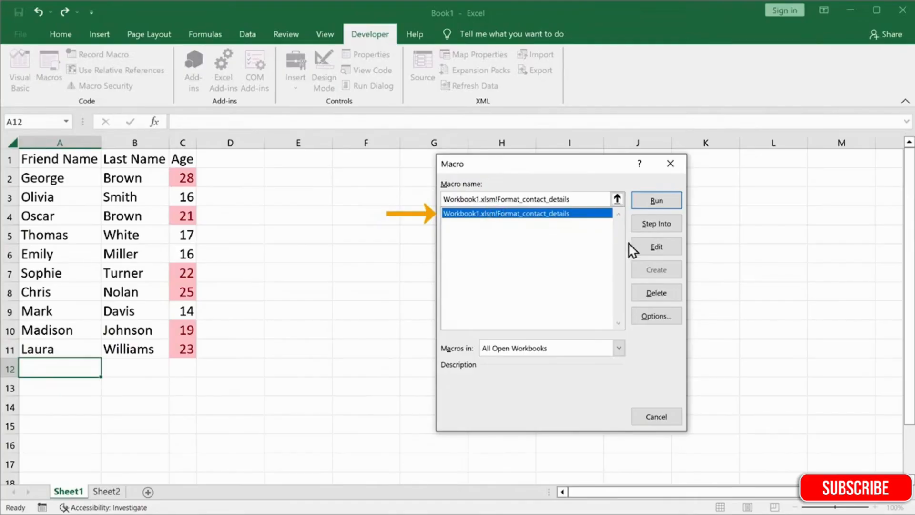
pyautogui.click(657, 248)
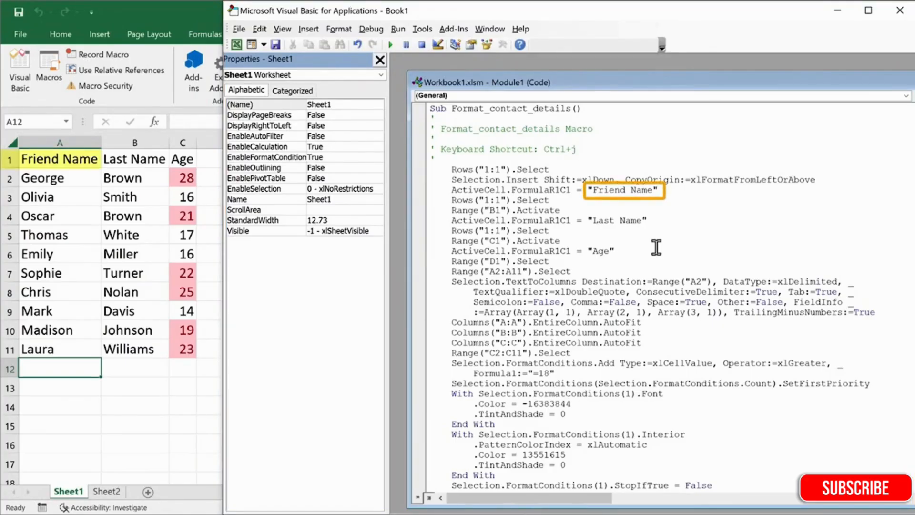
pyautogui.click(626, 190)
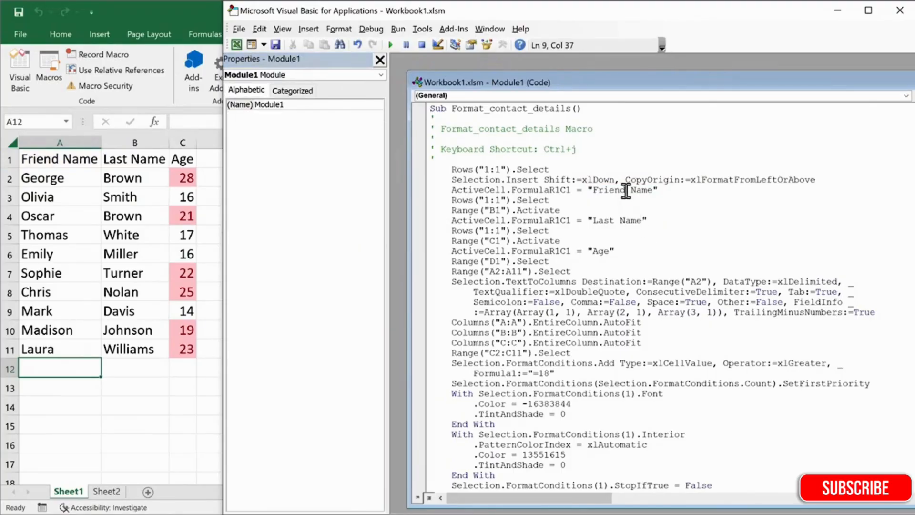
pyautogui.press('BackSpace')
pyautogui.press('BackSpace')
pyautogui.press('BackSpace')
pyautogui.press('BackSpace')
pyautogui.press('BackSpace')
pyautogui.press('BackSpace')
pyautogui.write('First')
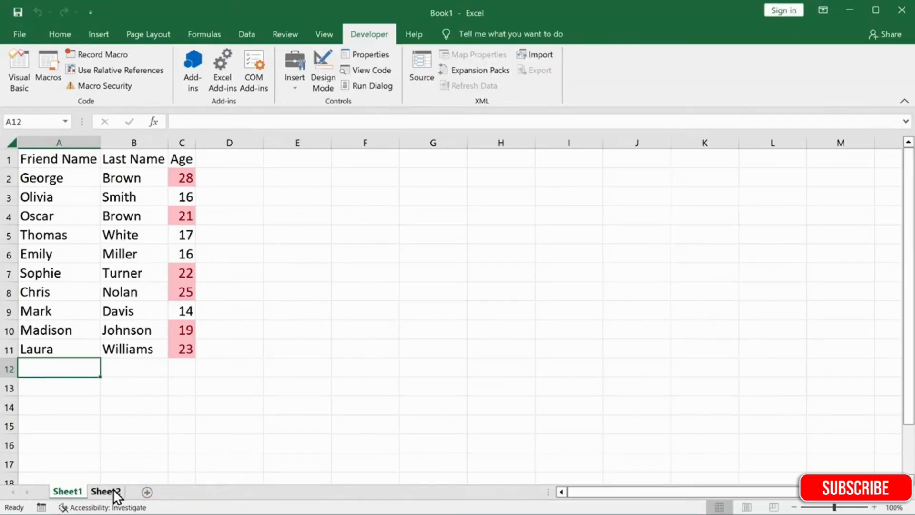
# Run the edited Workbook1.xlsm!Format_contact_details macro on the Sheet2 contact list.
pyautogui.click(113, 491)
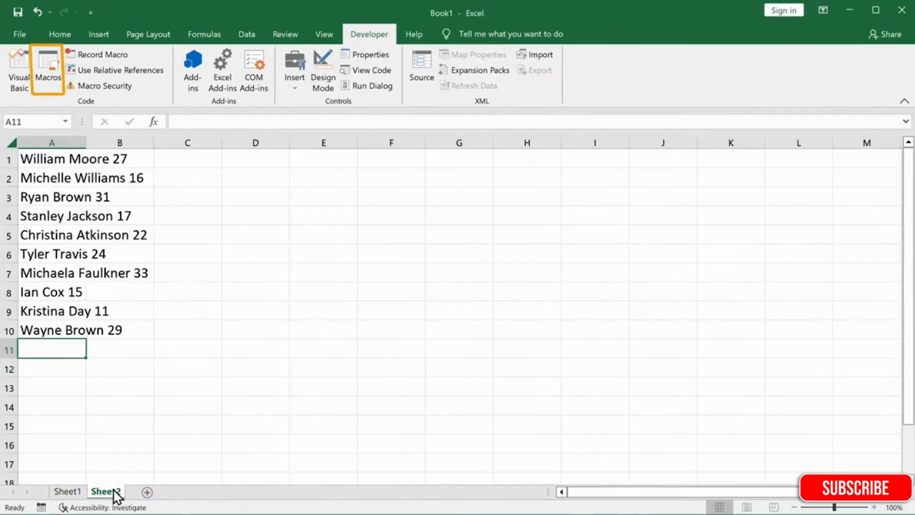
pyautogui.click(49, 78)
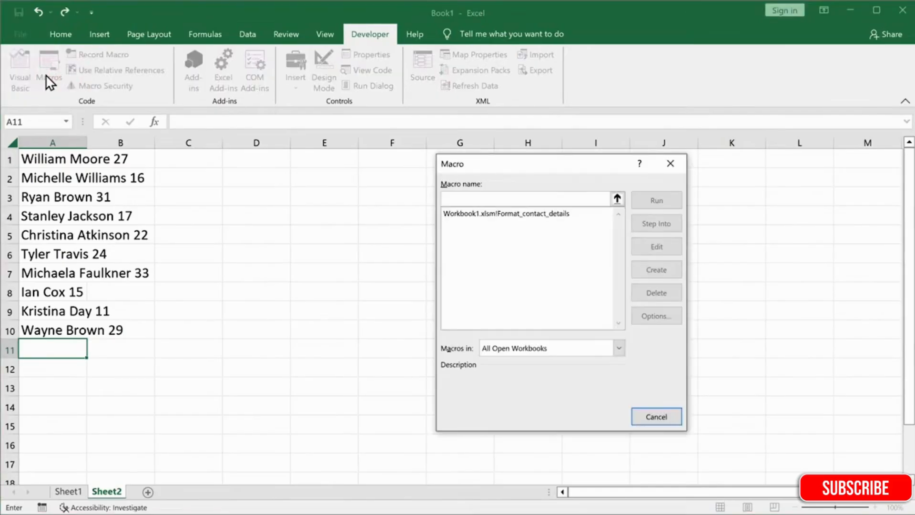
pyautogui.click(482, 214)
pyautogui.click(656, 202)
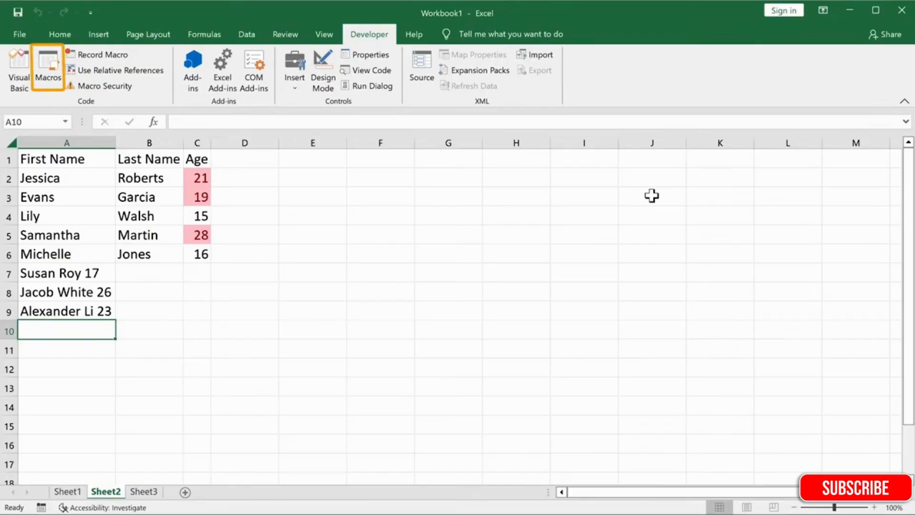
# Edit the Format_contact_details macro code so the range selected for Text to Columns is A2:A100.
pyautogui.click(53, 66)
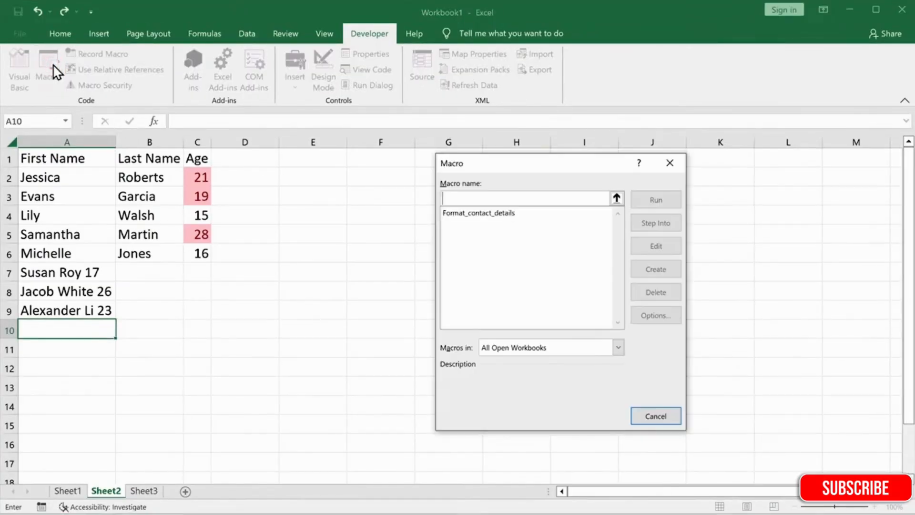
pyautogui.click(484, 215)
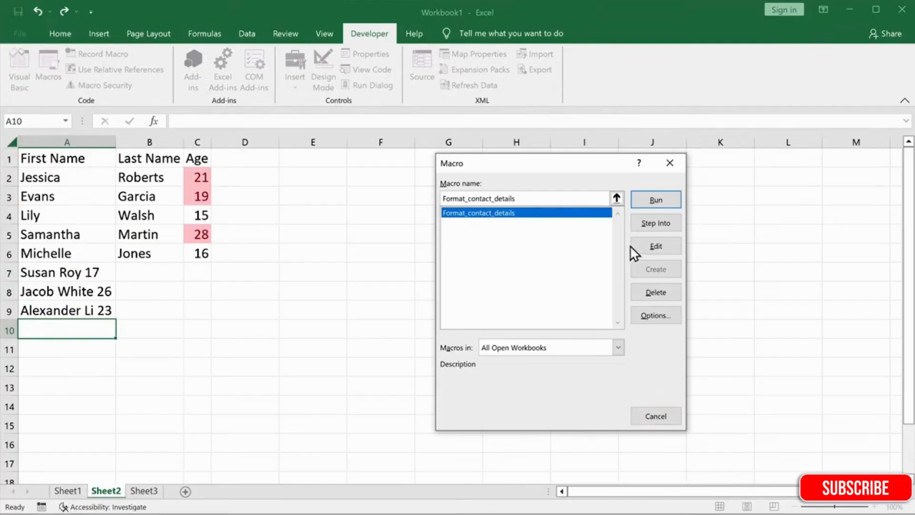
pyautogui.click(657, 248)
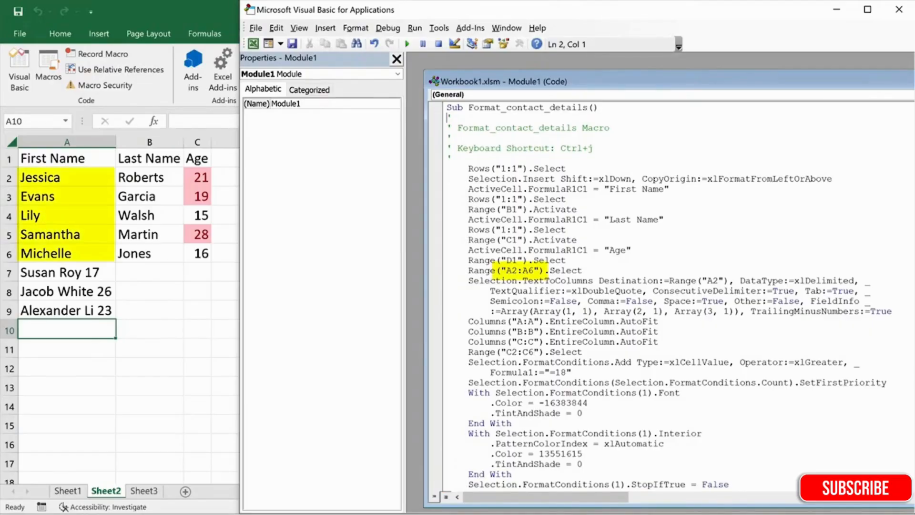
pyautogui.click(68, 310)
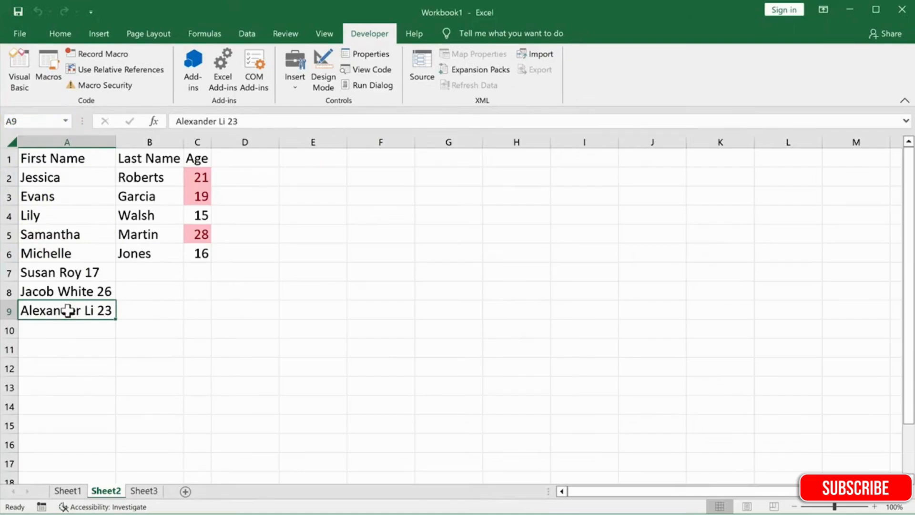
pyautogui.hotkey('alt', 'Tab')
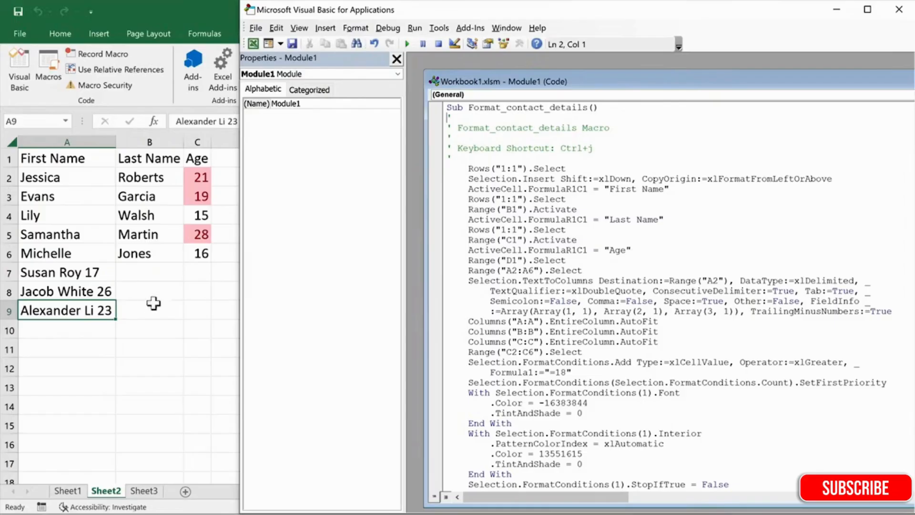
pyautogui.press('Left')
pyautogui.click(533, 271)
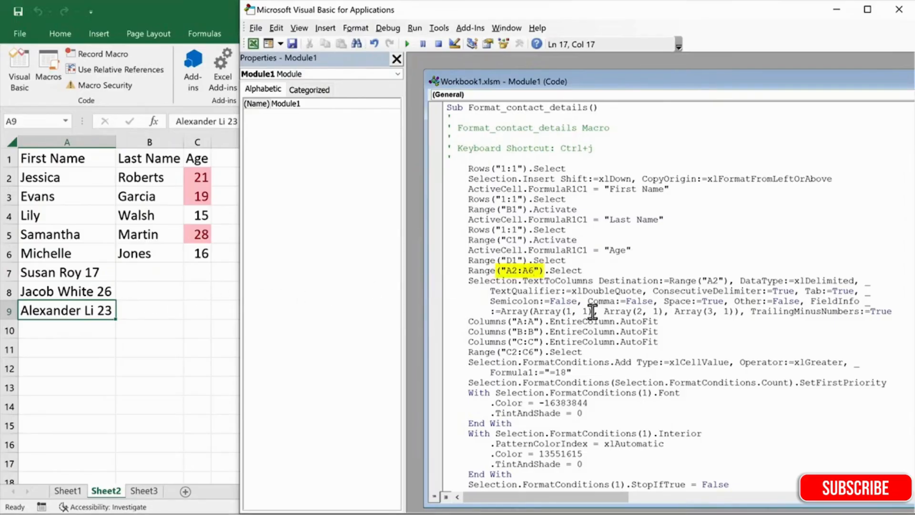
pyautogui.press('BackSpace')
pyautogui.write('100')
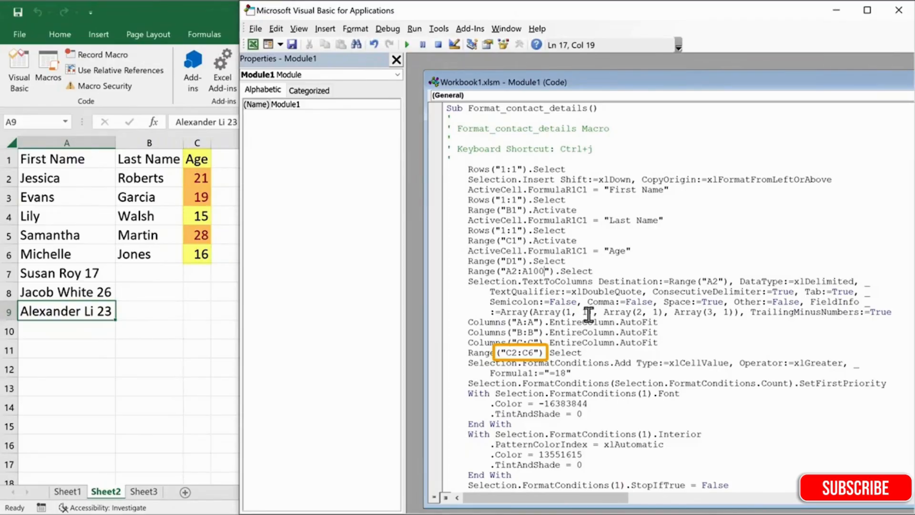
# Edit the Format_contact_details macro code so the range selected for conditional formatting is C2:C100, and save the code.
pyautogui.click(534, 353)
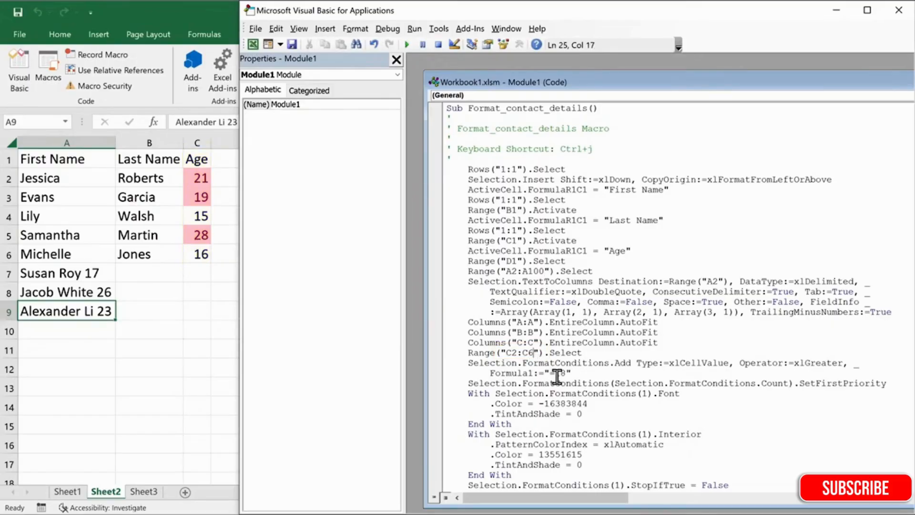
pyautogui.press('BackSpace')
pyautogui.write('100')
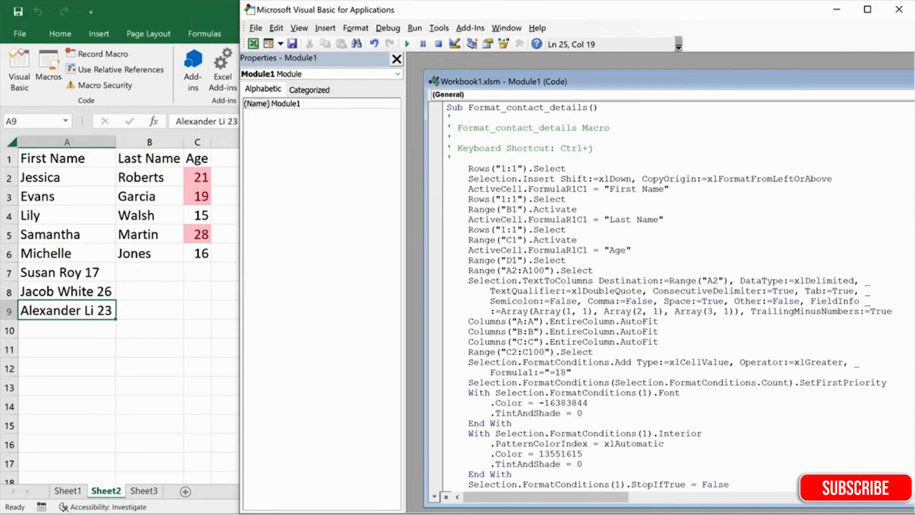
pyautogui.click(296, 48)
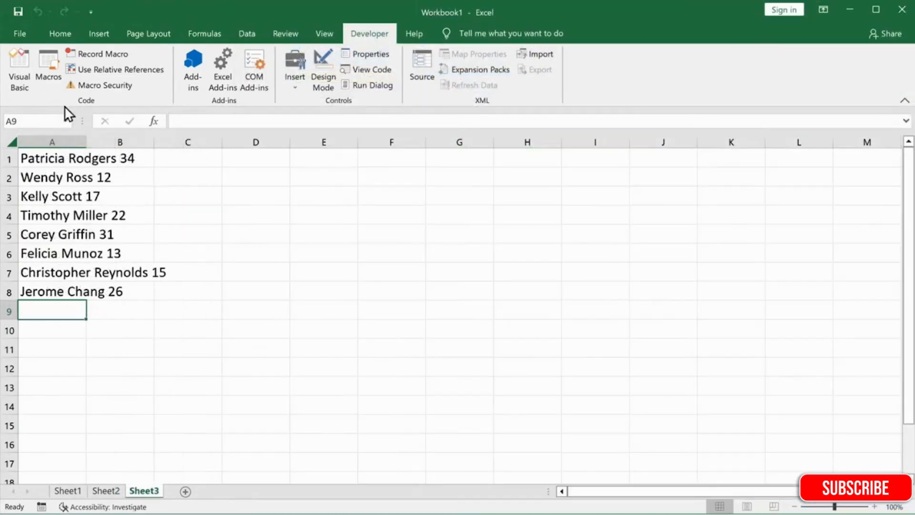
# Run the edited Format_contact_details macro on the Sheet3 contact list.
pyautogui.click(55, 71)
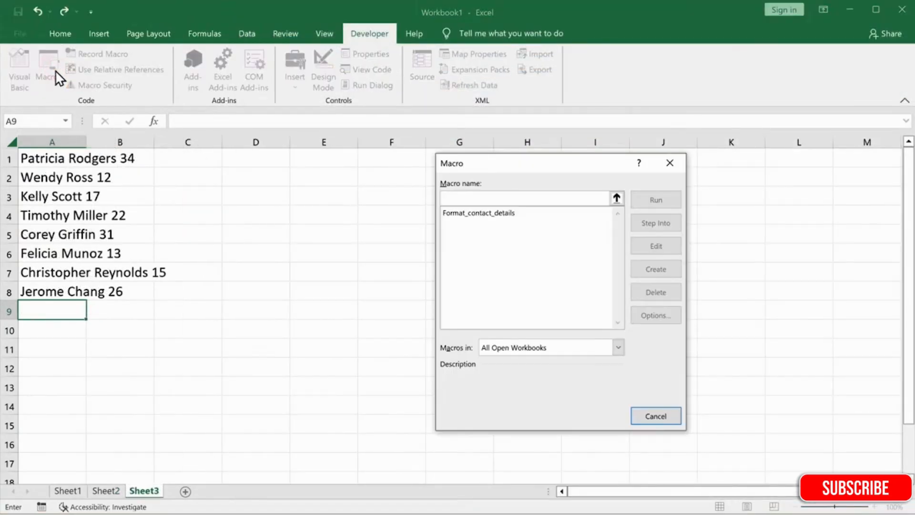
pyautogui.click(484, 215)
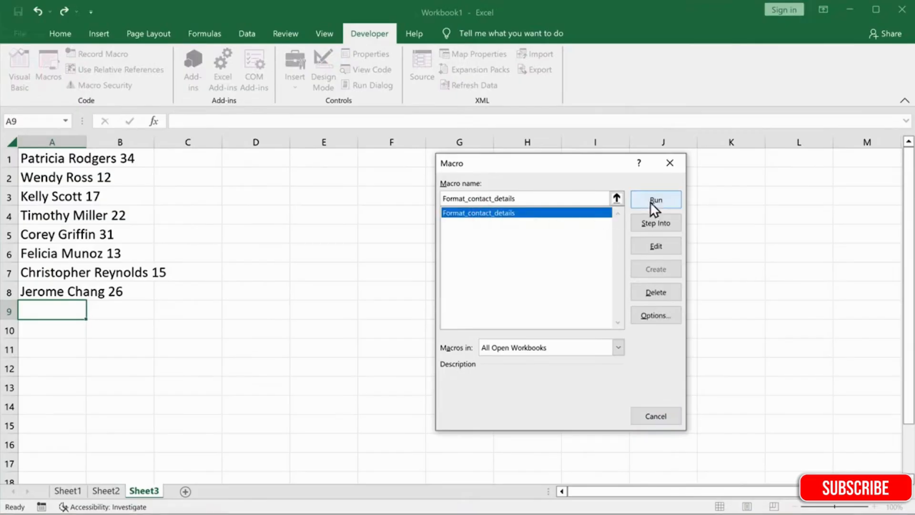
pyautogui.click(655, 200)
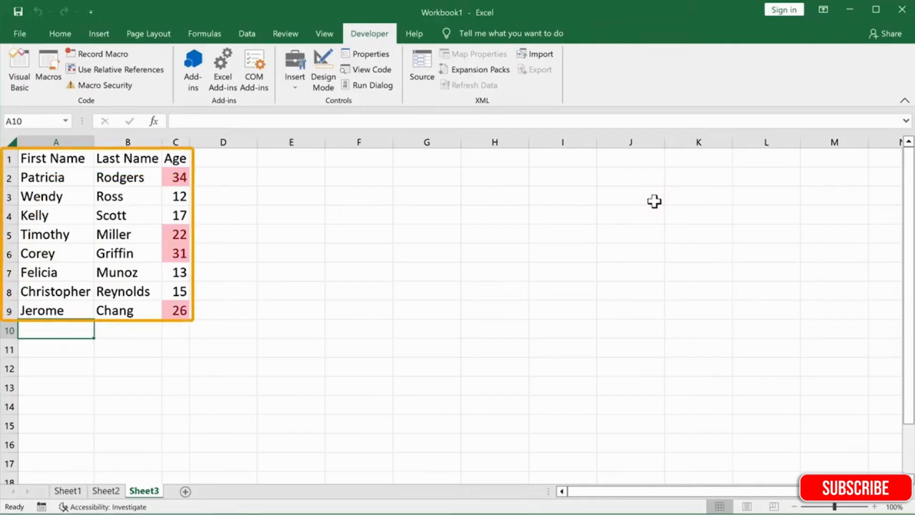